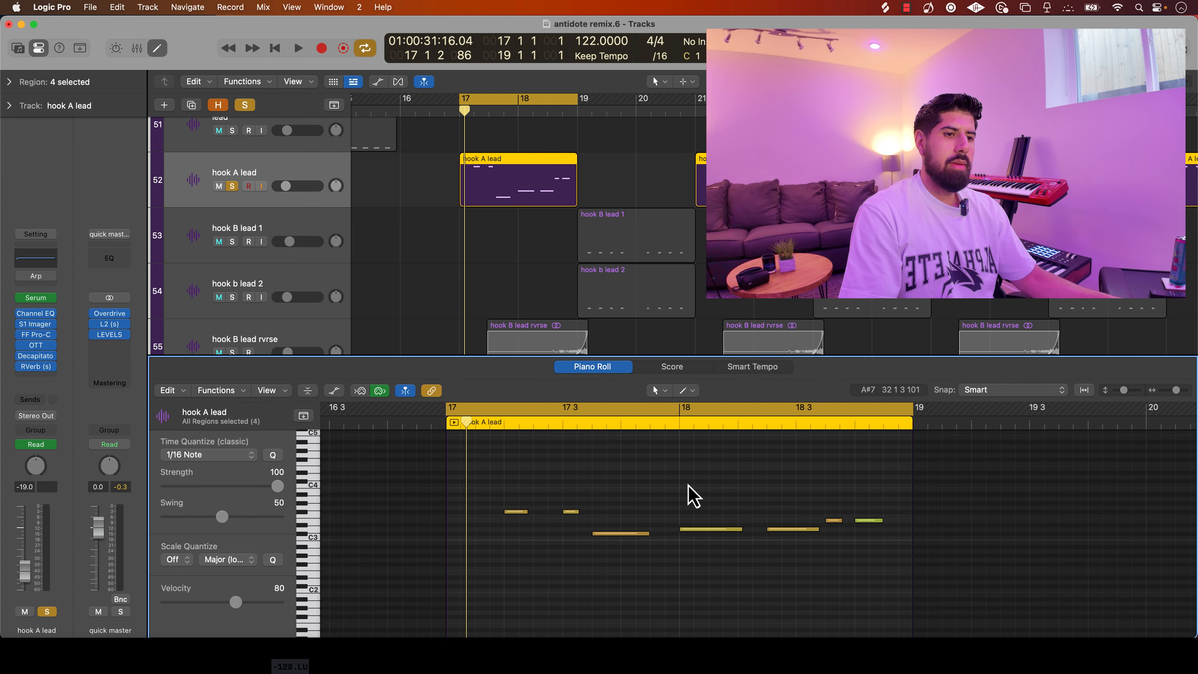
- Play the soloed hook A lead from bar 17 and open its S1 Imager plug-in
{"action": "key", "text": "space"}
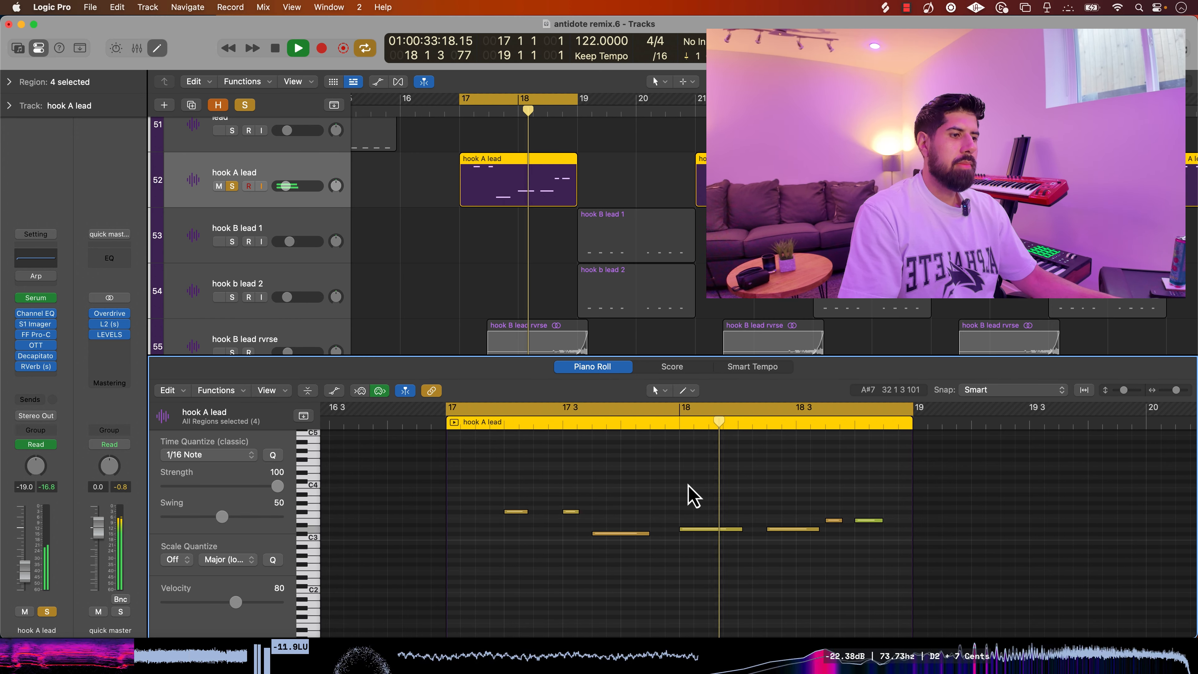
{"action": "key", "text": "space"}
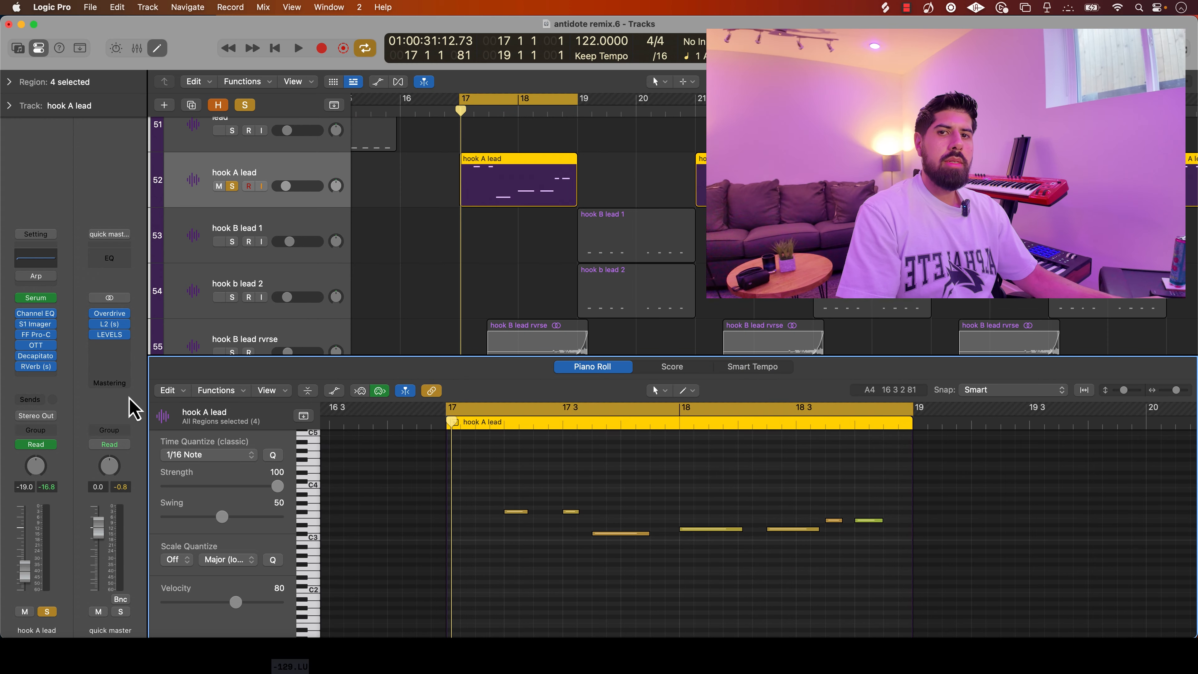
{"action": "left_click", "coordinate": [42, 325]}
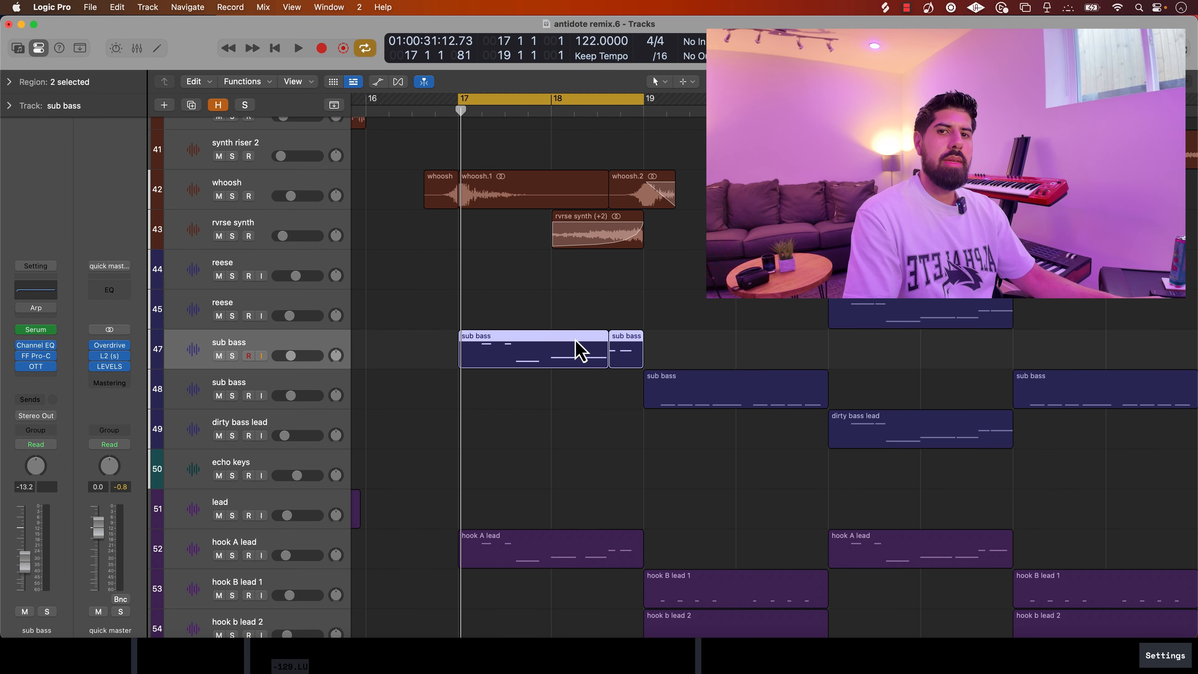
- Open the sub bass regions from bar 17 in the Piano Roll, solo the track and play it
{"action": "double_click", "coordinate": [579, 352]}
{"action": "key", "text": "ctrl+s"}
{"action": "key", "text": "space"}
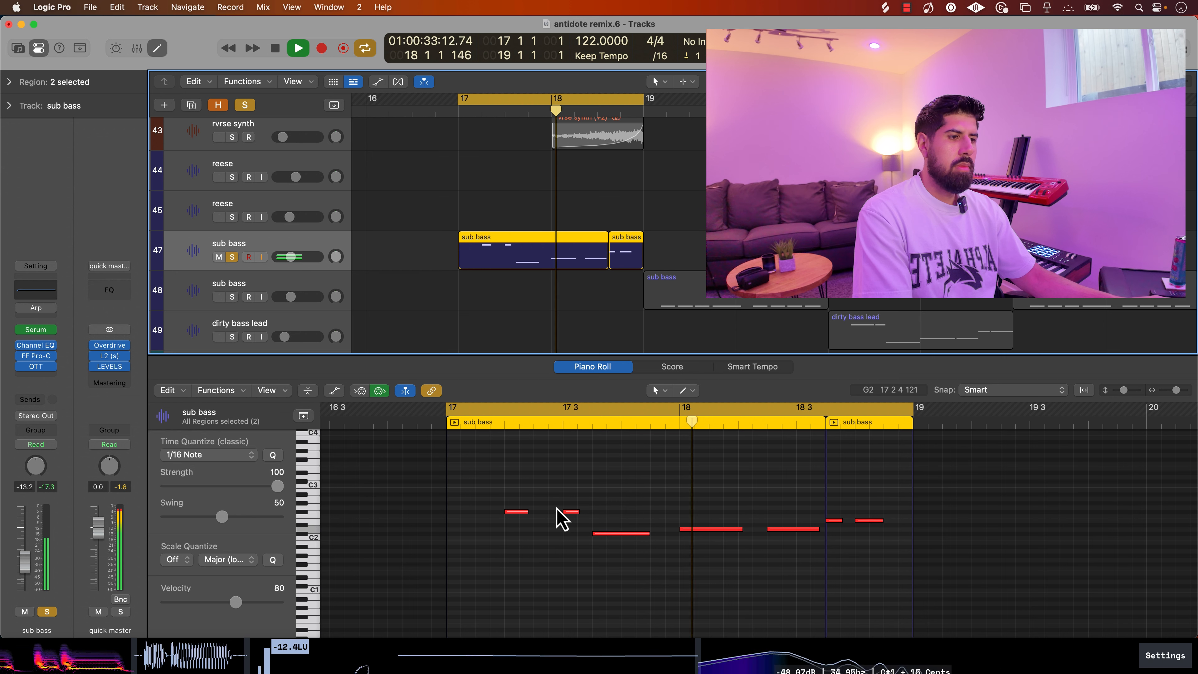
{"action": "key", "text": "space"}
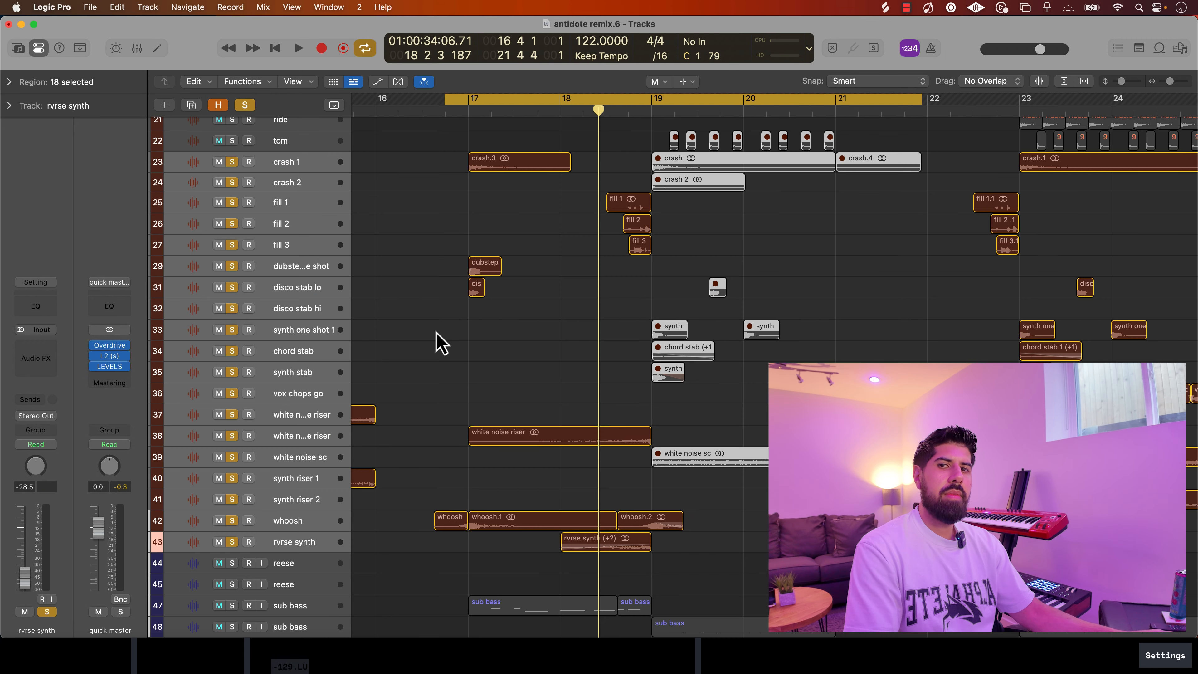
- Play the soloed percussion, stab, riser and effects tracks together
{"action": "key", "text": "space"}
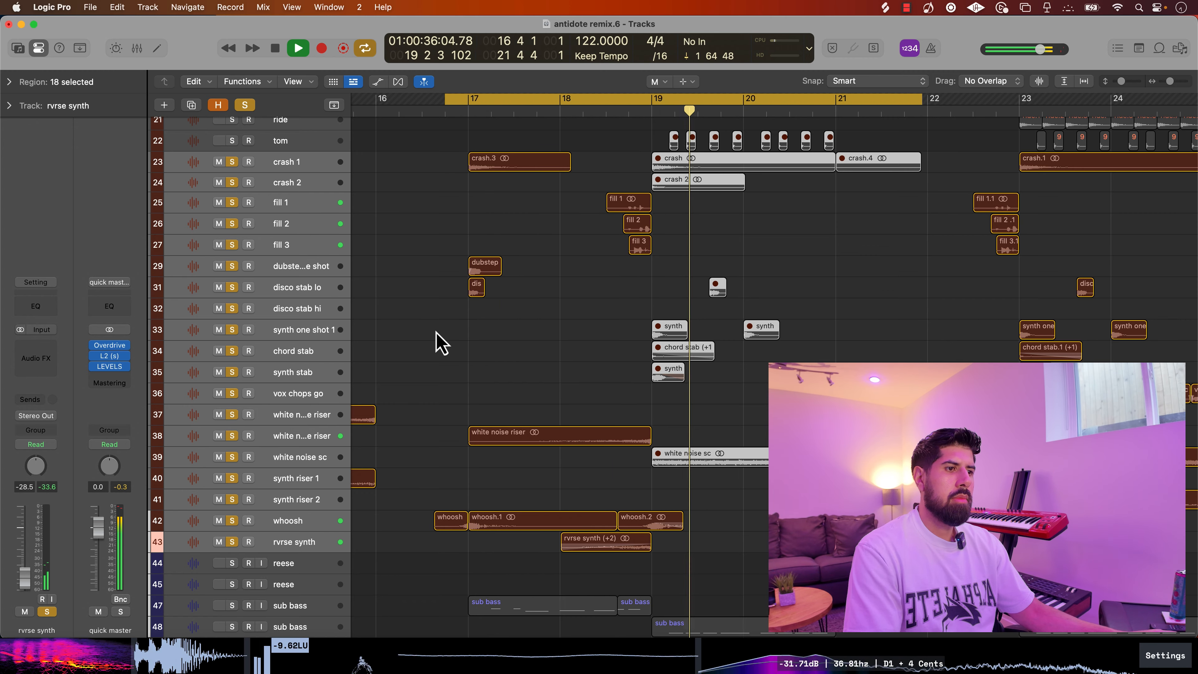
{"action": "key", "text": "space"}
{"action": "key", "text": "space"}
- Audition the fill 1, fill 2, fill 3 and dubstep bass one shot tracks one after another in solo
{"action": "key", "text": "Down"}
{"action": "key", "text": "Down"}
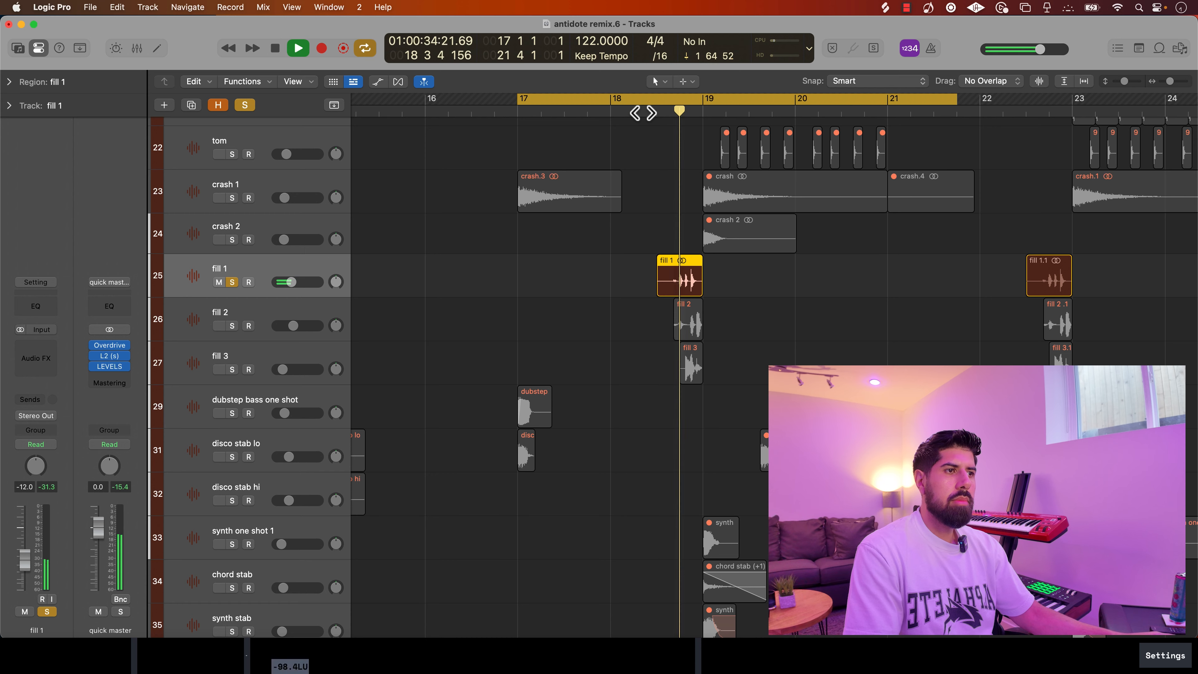
{"action": "key", "text": "Down"}
{"action": "left_click", "coordinate": [668, 112]}
{"action": "key", "text": "space"}
{"action": "key", "text": "Down"}
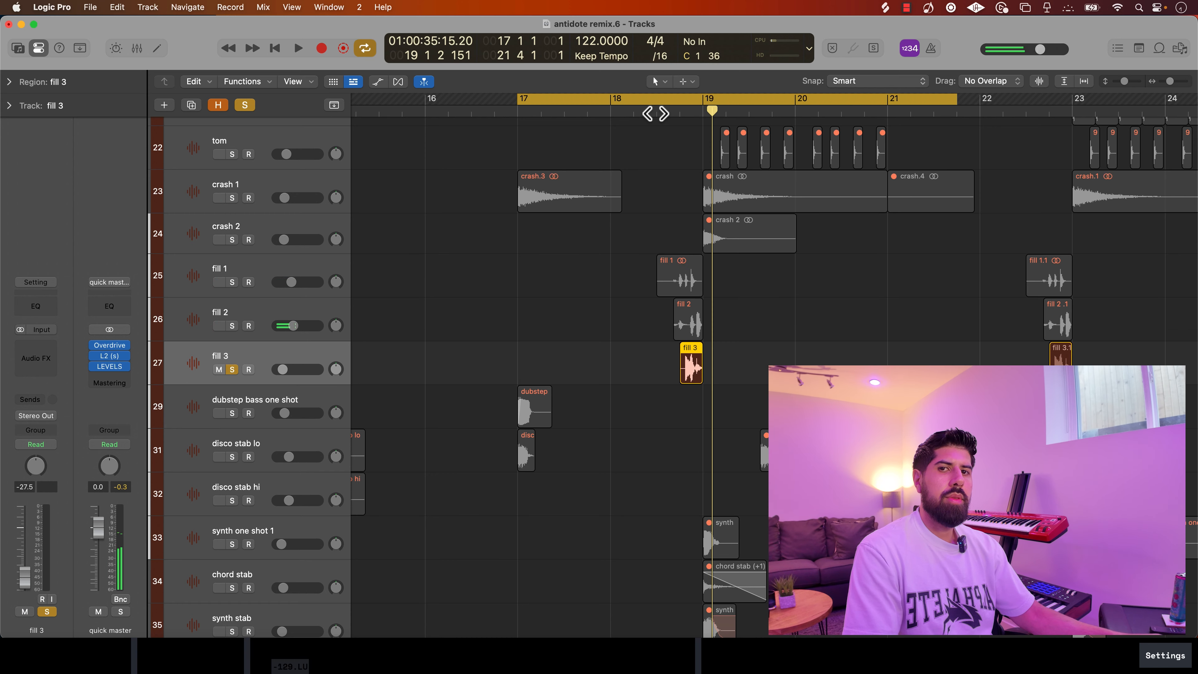
{"action": "key", "text": "Down"}
{"action": "key", "text": "space"}
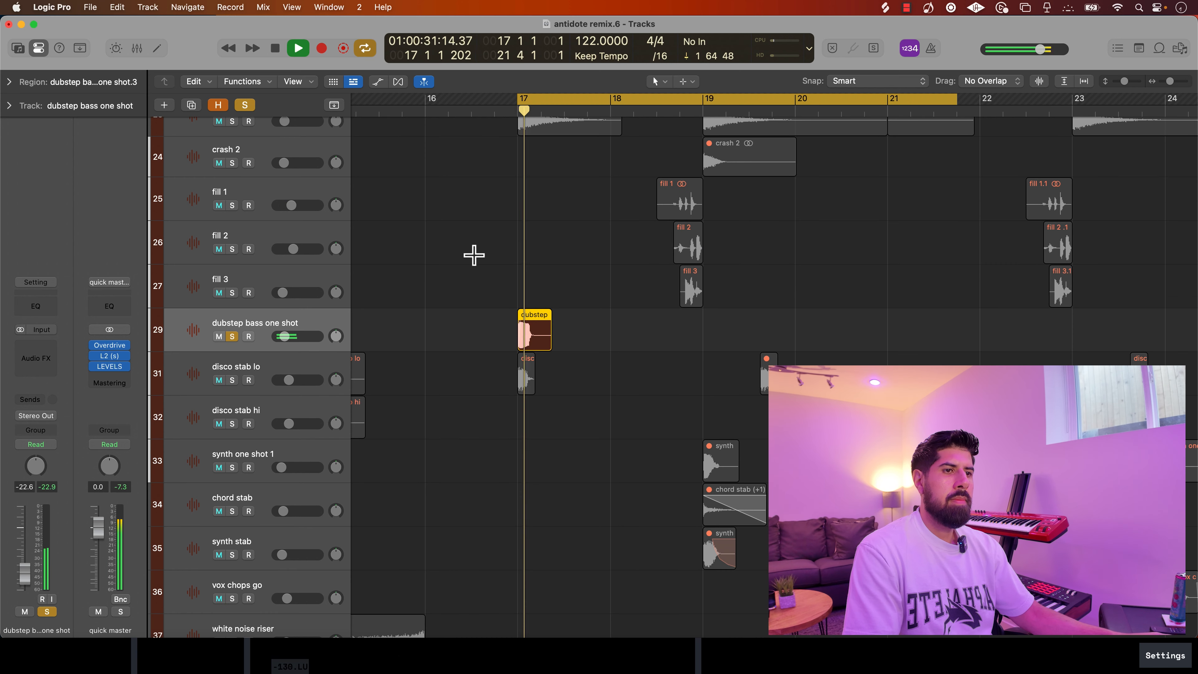
- Audition the disco stab lo track and the white noise riser at bar 17 in solo
{"action": "left_click", "coordinate": [284, 365]}
{"action": "key", "text": "Down"}
{"action": "key", "text": "Down"}
{"action": "key", "text": "Down"}
{"action": "key", "text": "Down"}
{"action": "key", "text": "Down"}
{"action": "key", "text": "Down"}
{"action": "key", "text": "Down"}
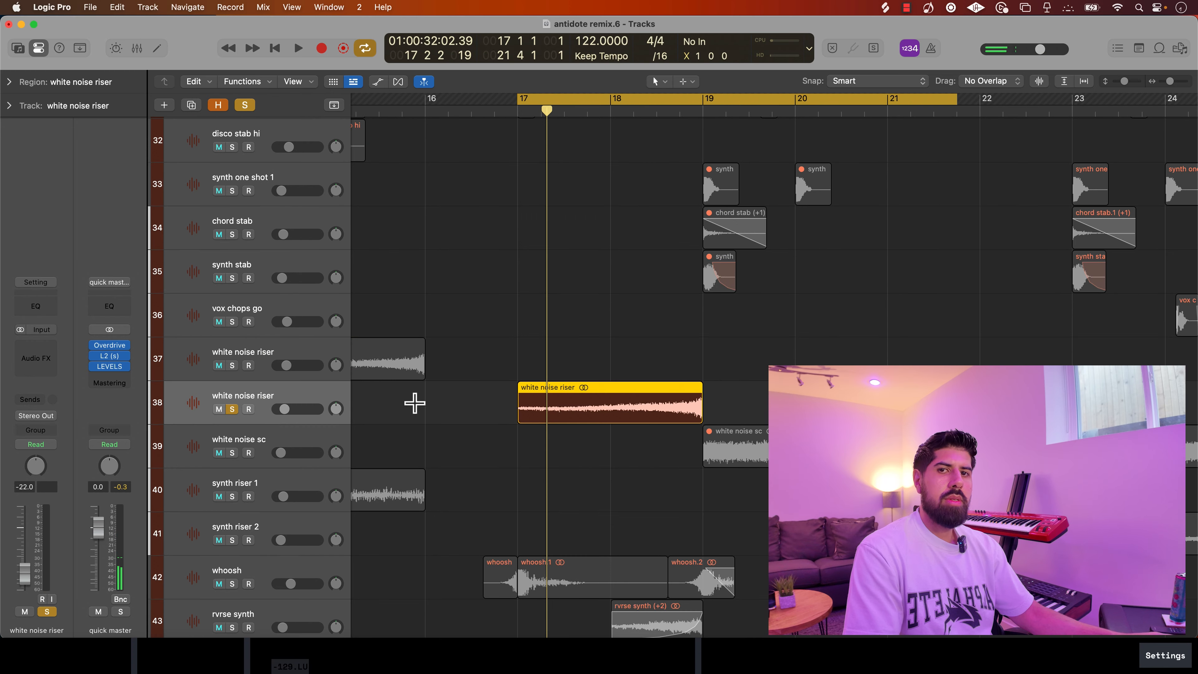
{"action": "key", "text": "space"}
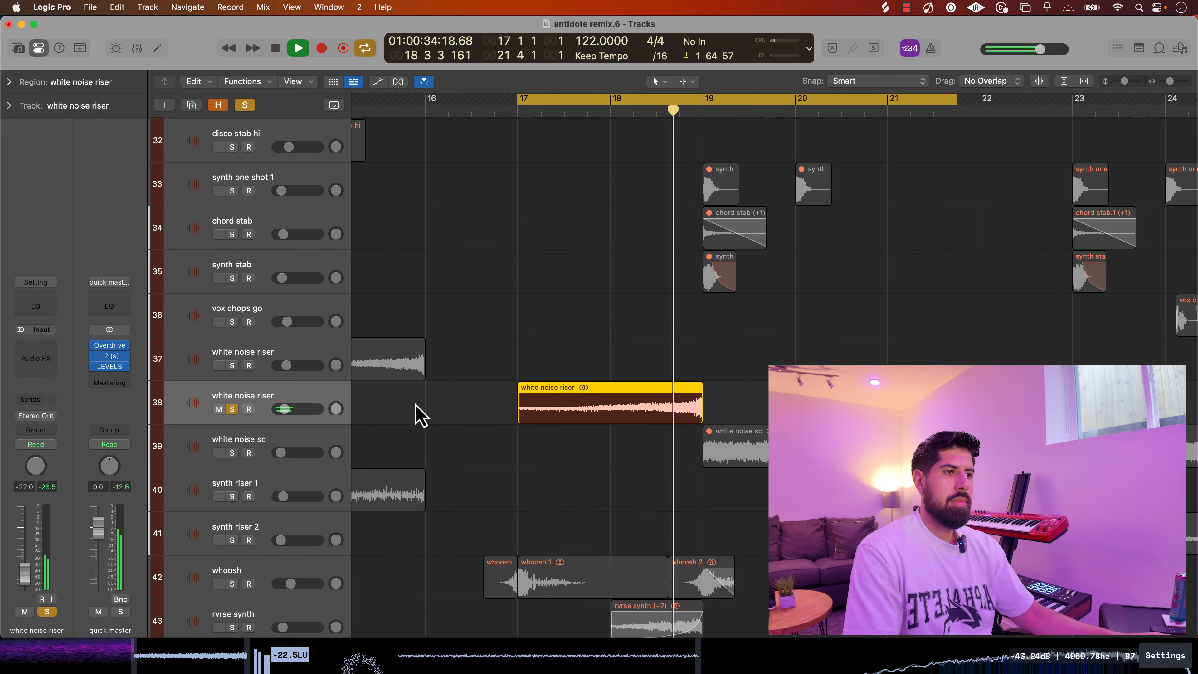
- Move the start of the cycle range to 16 4 1 and play the whoosh track in solo
{"action": "key", "text": "Down"}
{"action": "key", "text": "Down"}
{"action": "key", "text": "Down"}
{"action": "key", "text": "Down"}
{"action": "key", "text": "space"}
{"action": "left_click_drag", "start_coordinate": [497, 103], "coordinate": [495, 103]}
{"action": "key", "text": "space"}
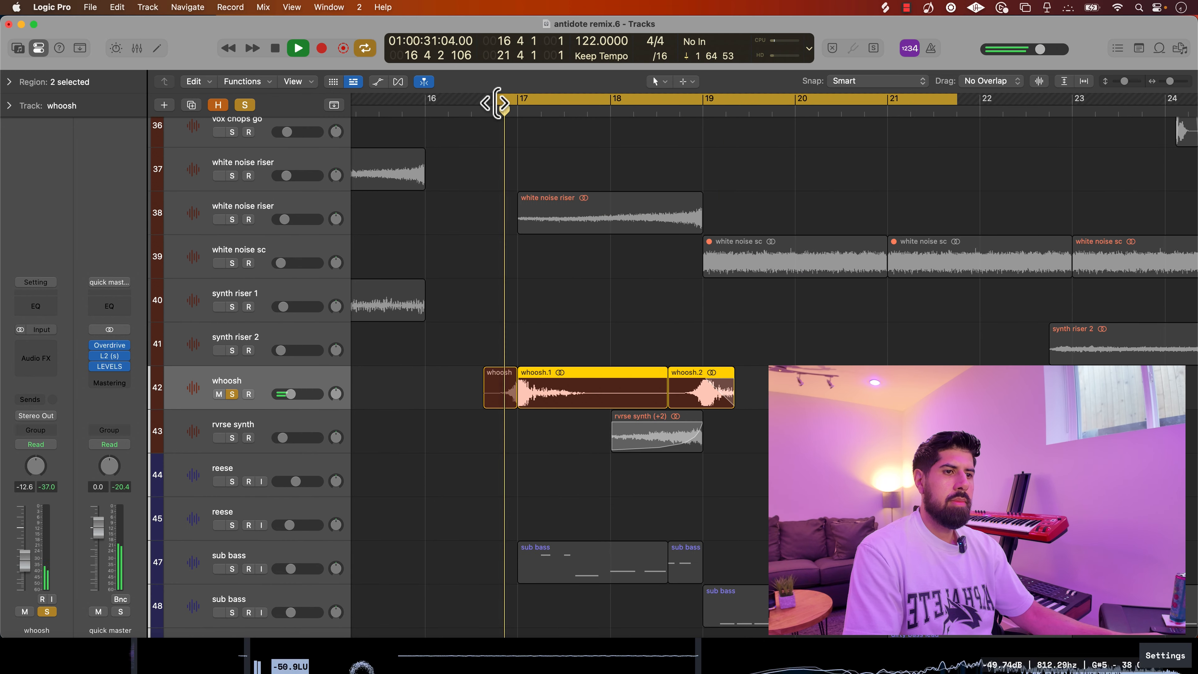
- Play the rvrse synth track in solo
{"action": "key", "text": "Down"}
{"action": "key", "text": "space"}
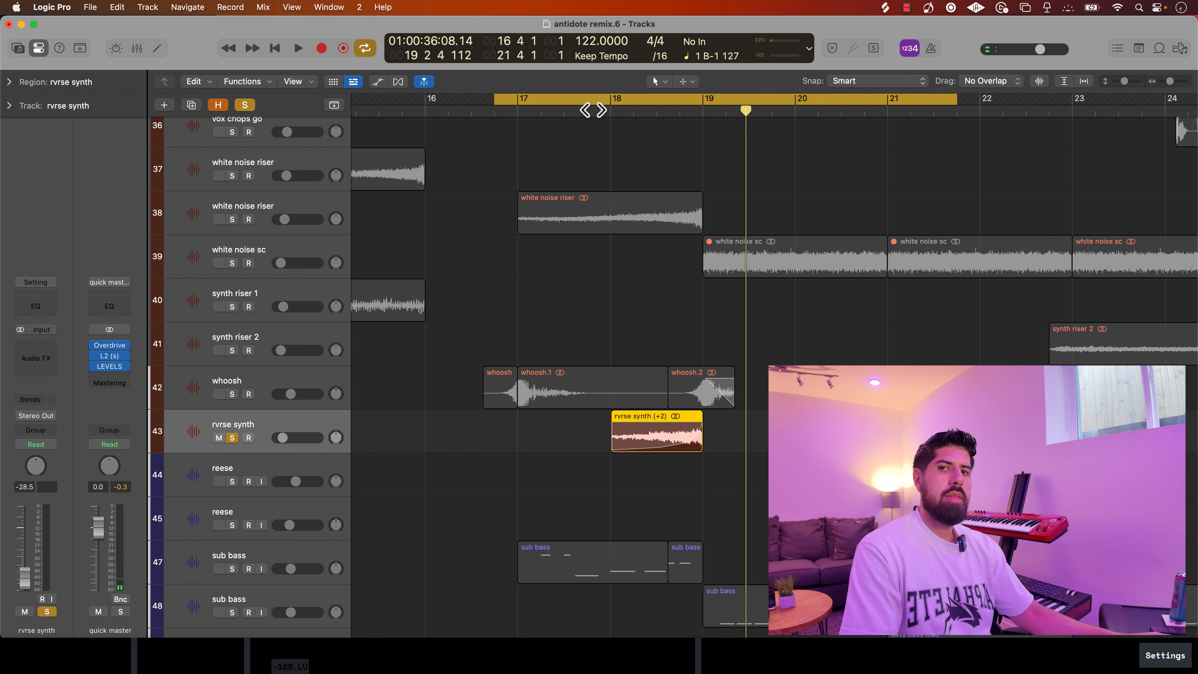
{"action": "key", "text": "space"}
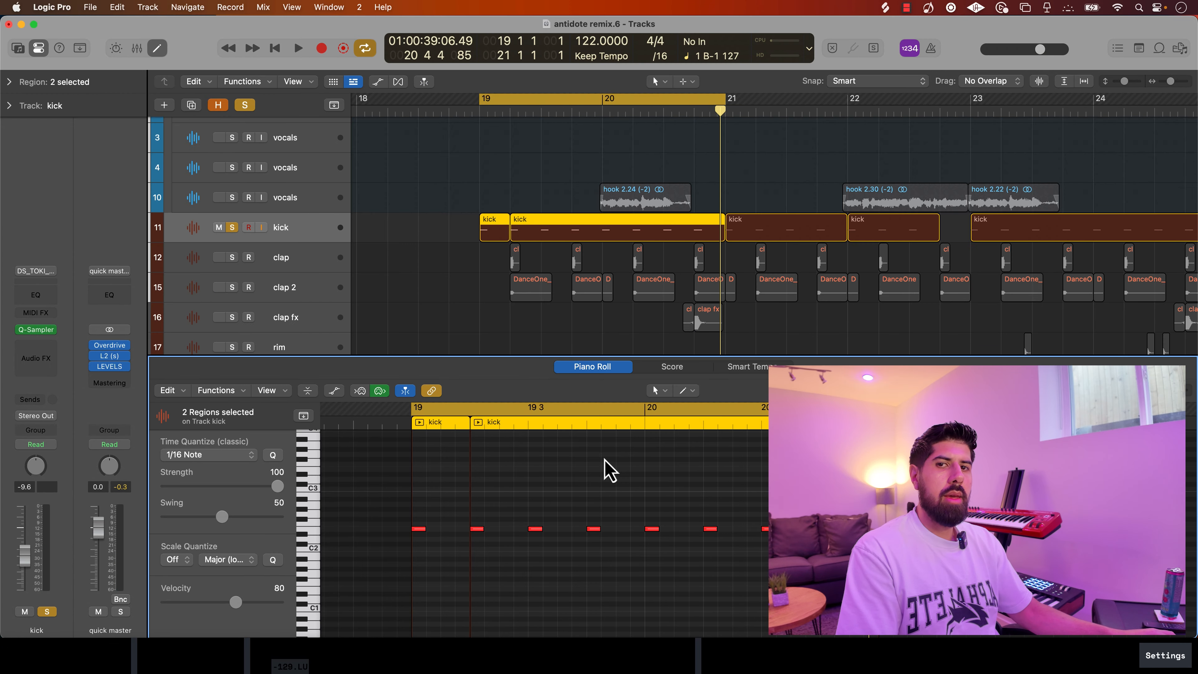
- Audition the kick, clap, clap 2 and clap fx tracks in solo from bar 19
{"action": "key", "text": "space"}
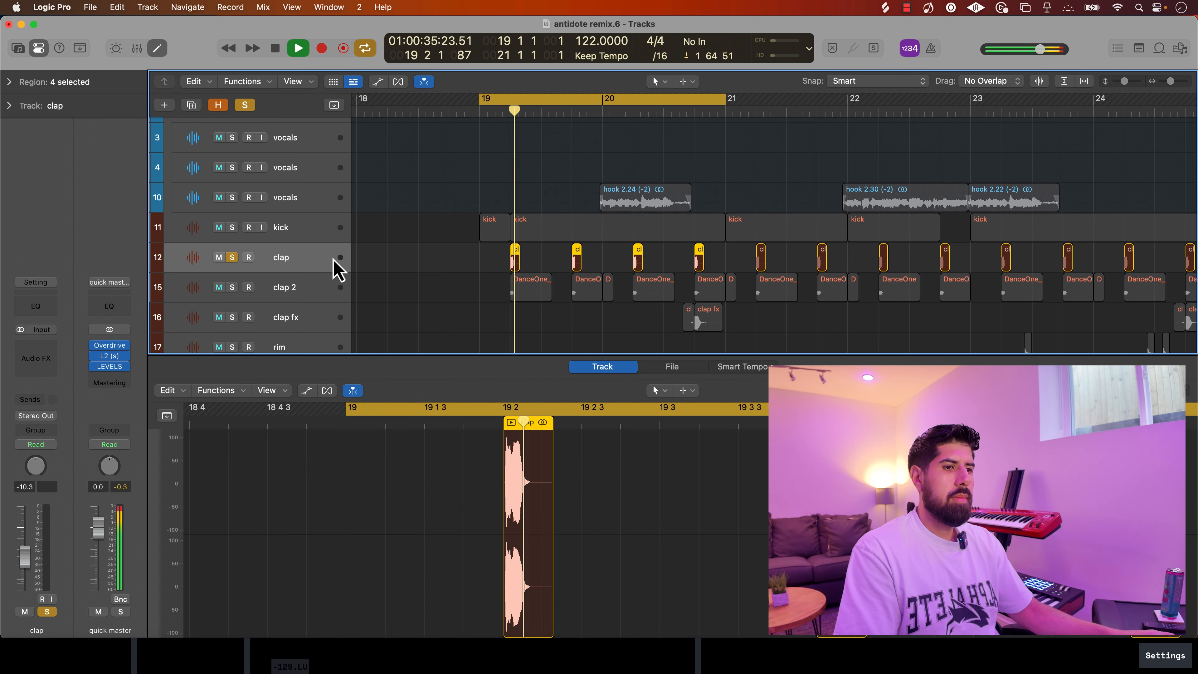
{"action": "left_click", "coordinate": [302, 289]}
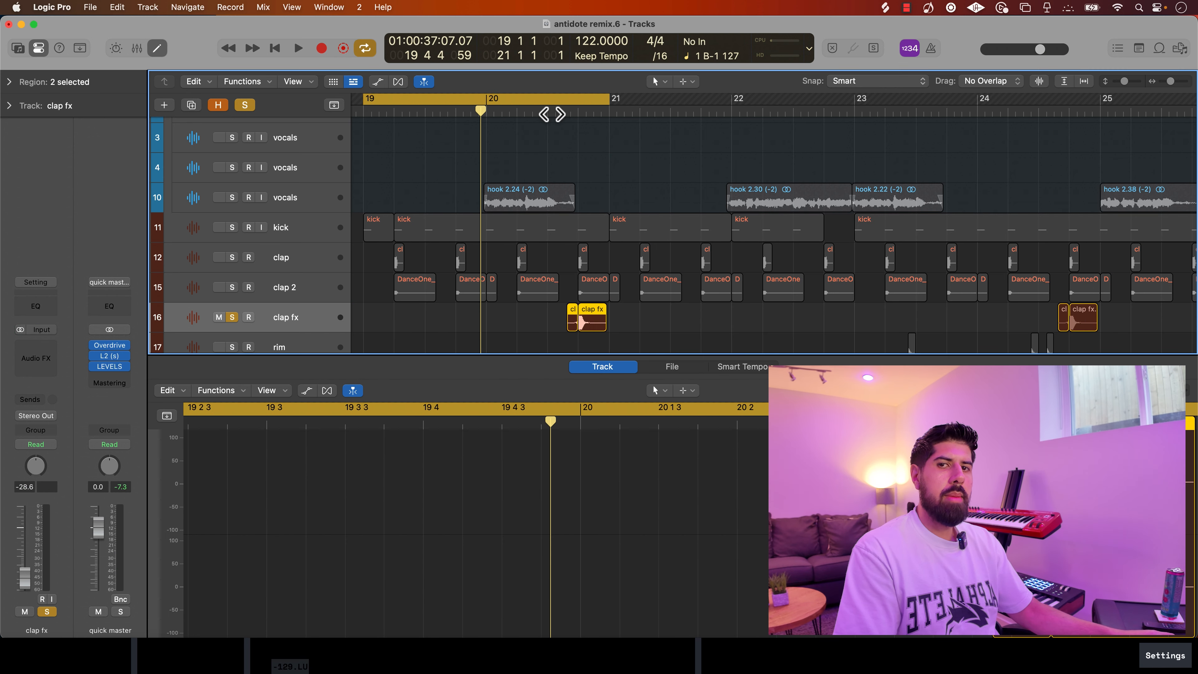
{"action": "key", "text": "space"}
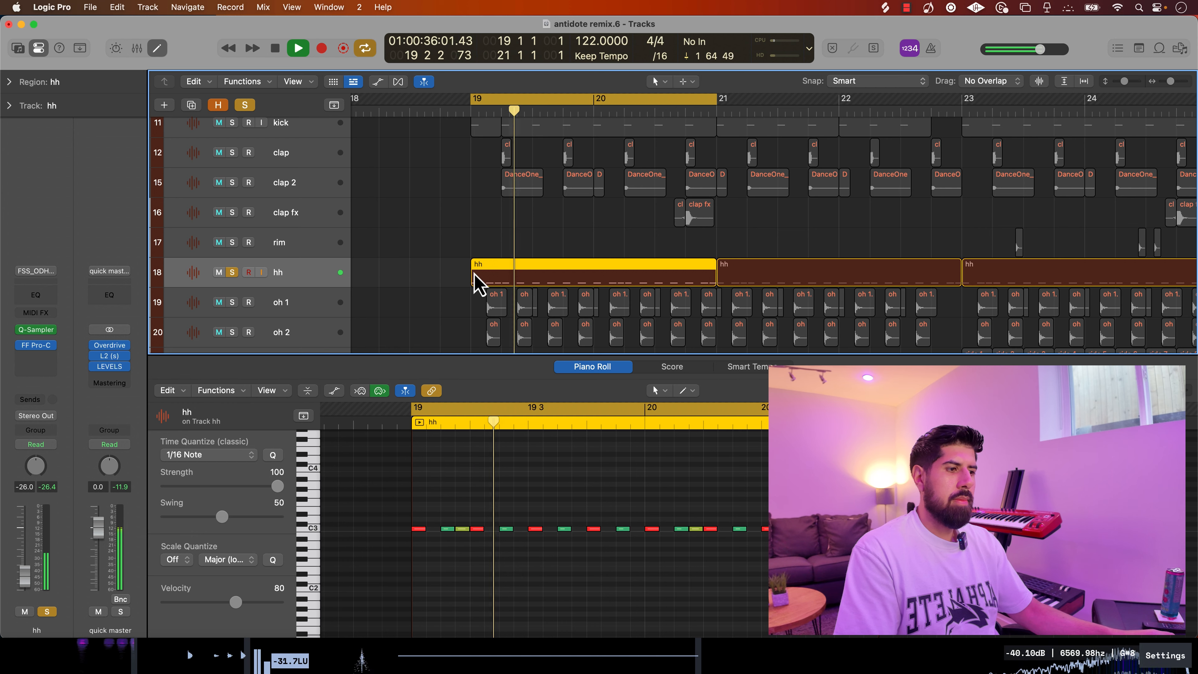
- Audition the oh 1 and oh 2 tracks in solo from bar 19
{"action": "left_click", "coordinate": [321, 255]}
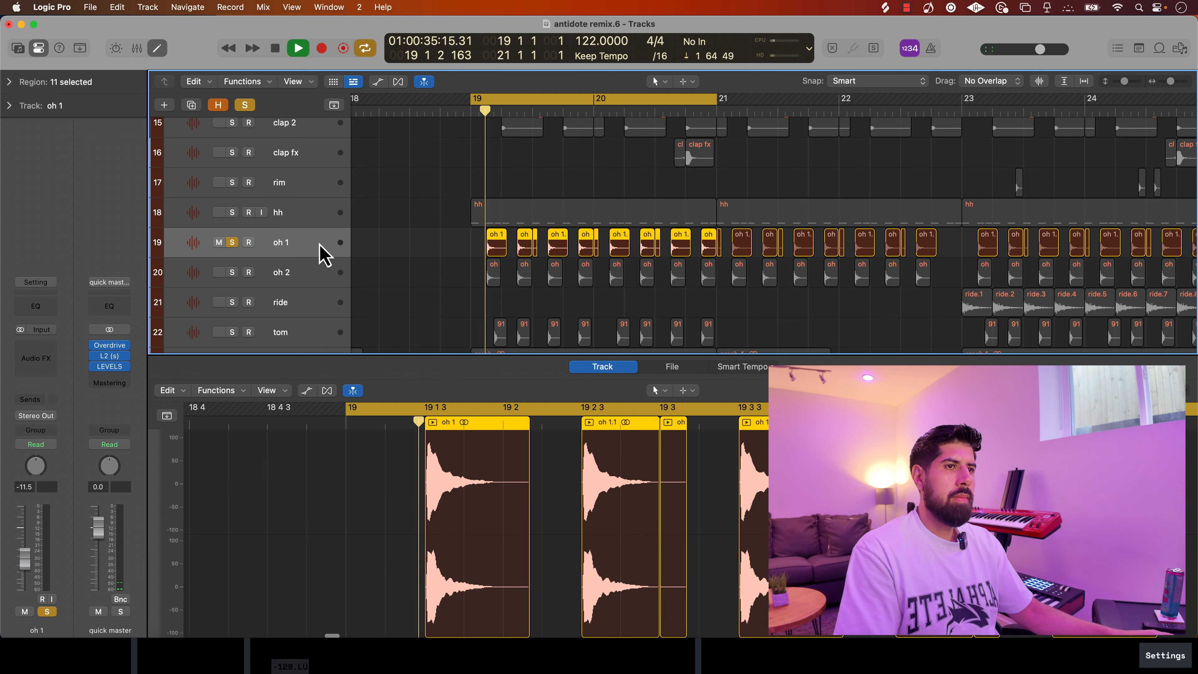
{"action": "left_click", "coordinate": [317, 278]}
{"action": "key", "text": "space"}
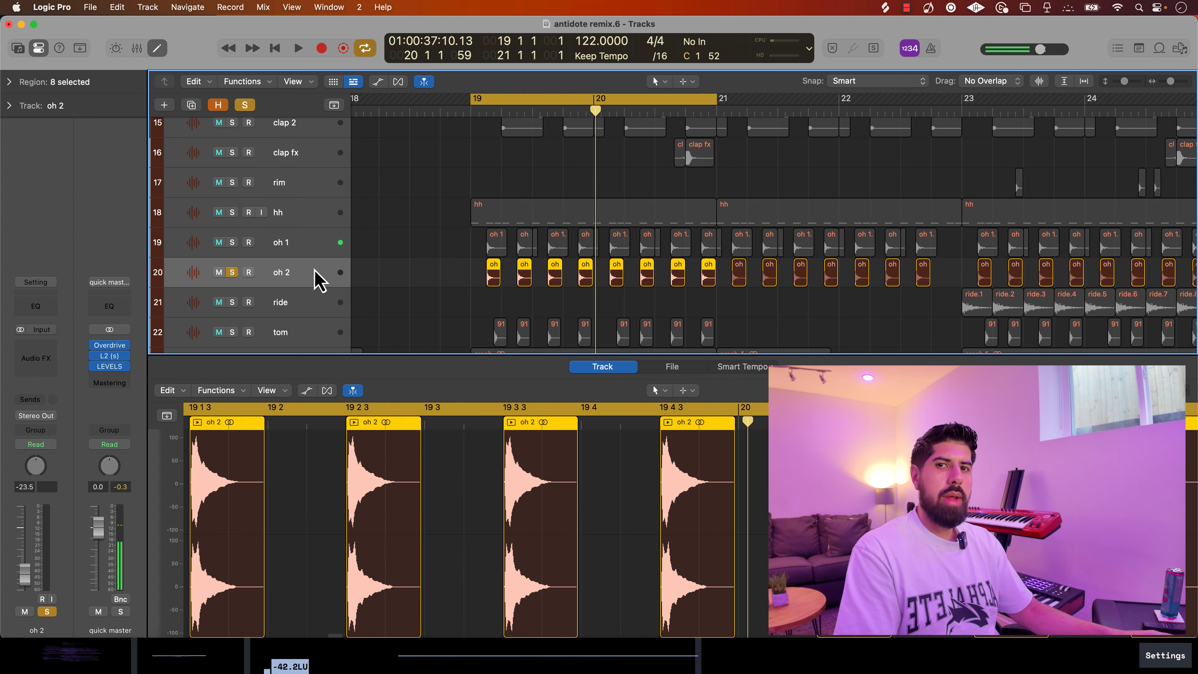
- Audition the crash 1 and crash 2 tracks in solo from bar 19
{"action": "key", "text": "space"}
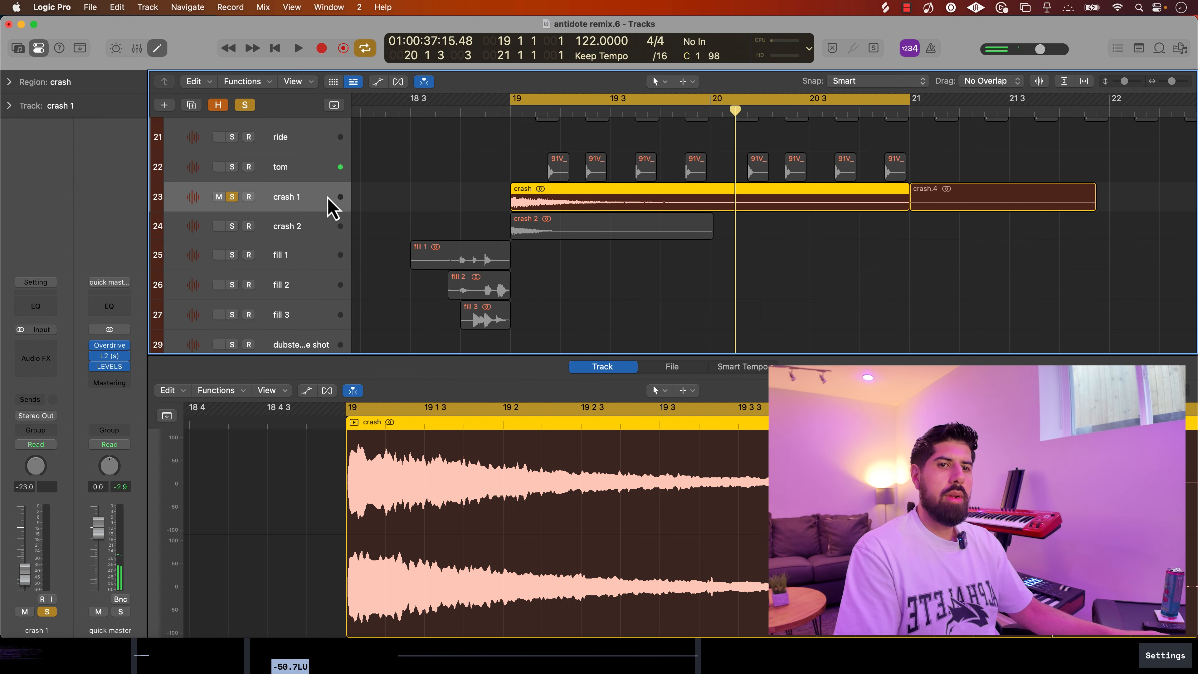
{"action": "key", "text": "space"}
{"action": "left_click", "coordinate": [317, 236]}
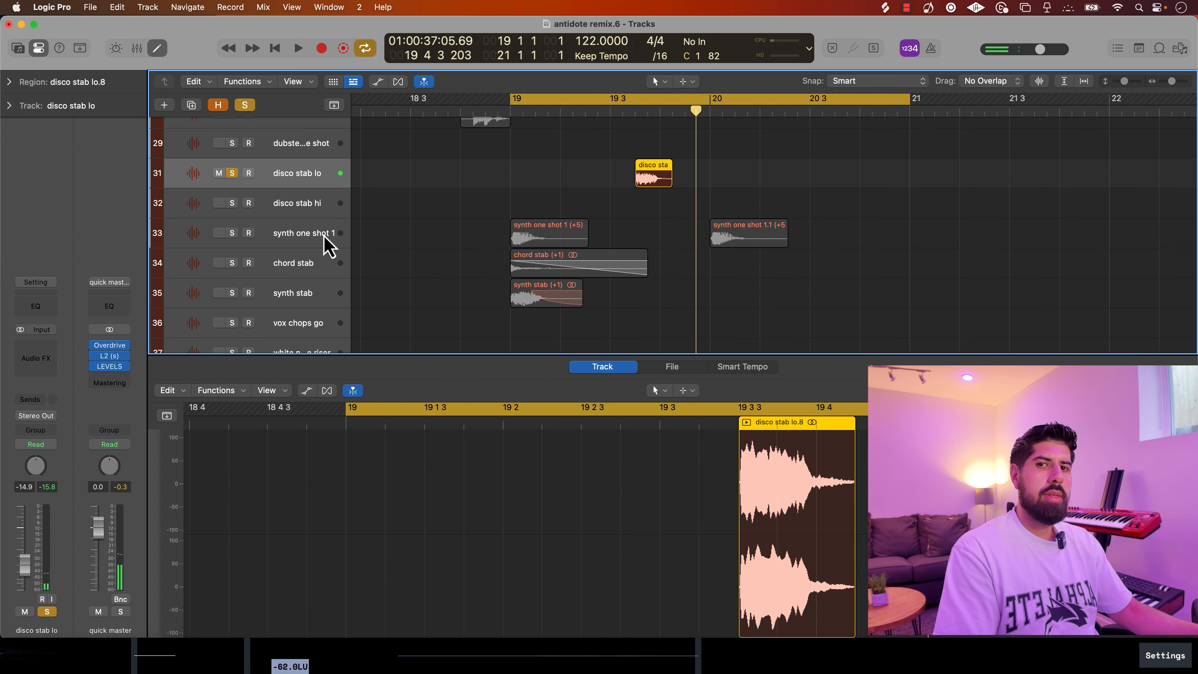
- Audition the disco stab lo, synth one shot 1, chord stab and synth stab tracks in solo
{"action": "key", "text": "space"}
{"action": "left_click", "coordinate": [328, 240]}
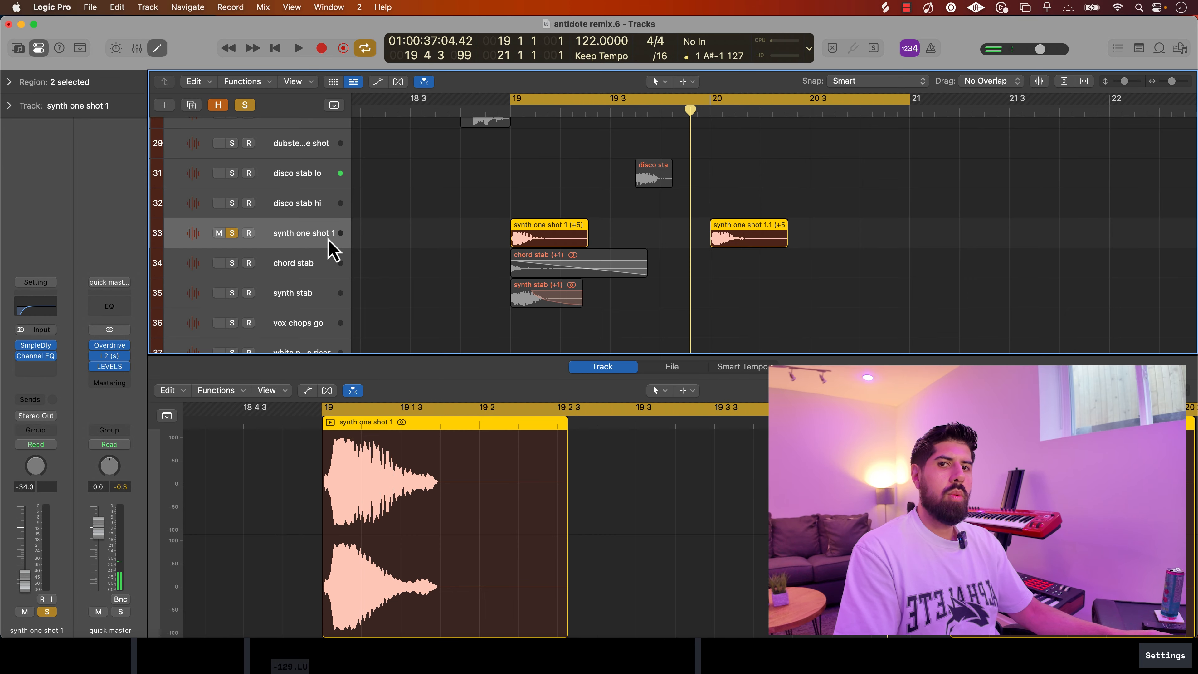
{"action": "key", "text": "space"}
{"action": "left_click", "coordinate": [323, 272]}
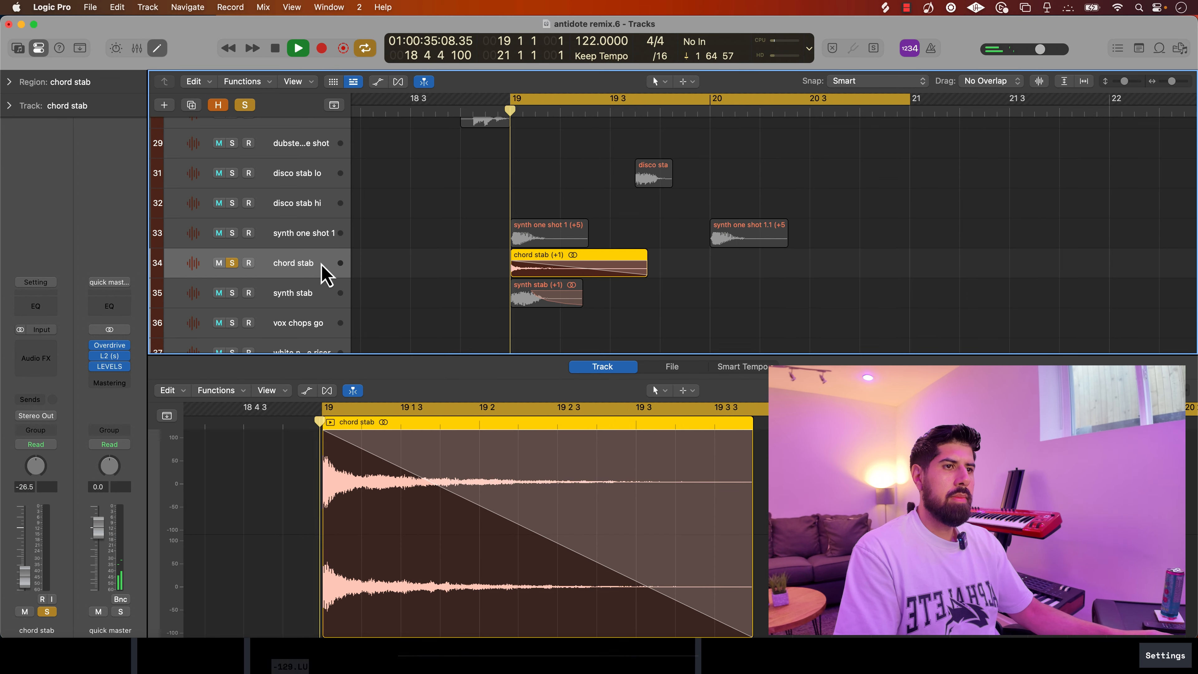
{"action": "left_click", "coordinate": [311, 297]}
{"action": "key", "text": "space"}
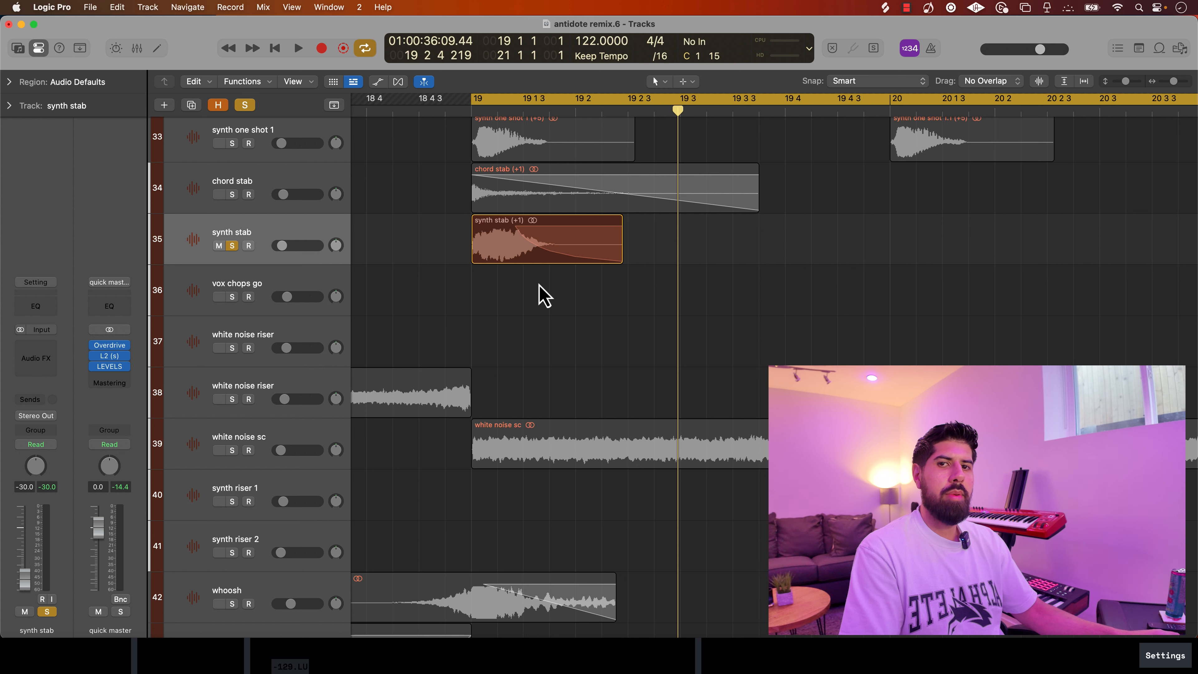
- Draw a fade-out on the end of the synth stab region with the Fade tool and set its type to Slow Down
{"action": "left_click", "coordinate": [615, 247]}
{"action": "key", "text": "t"}
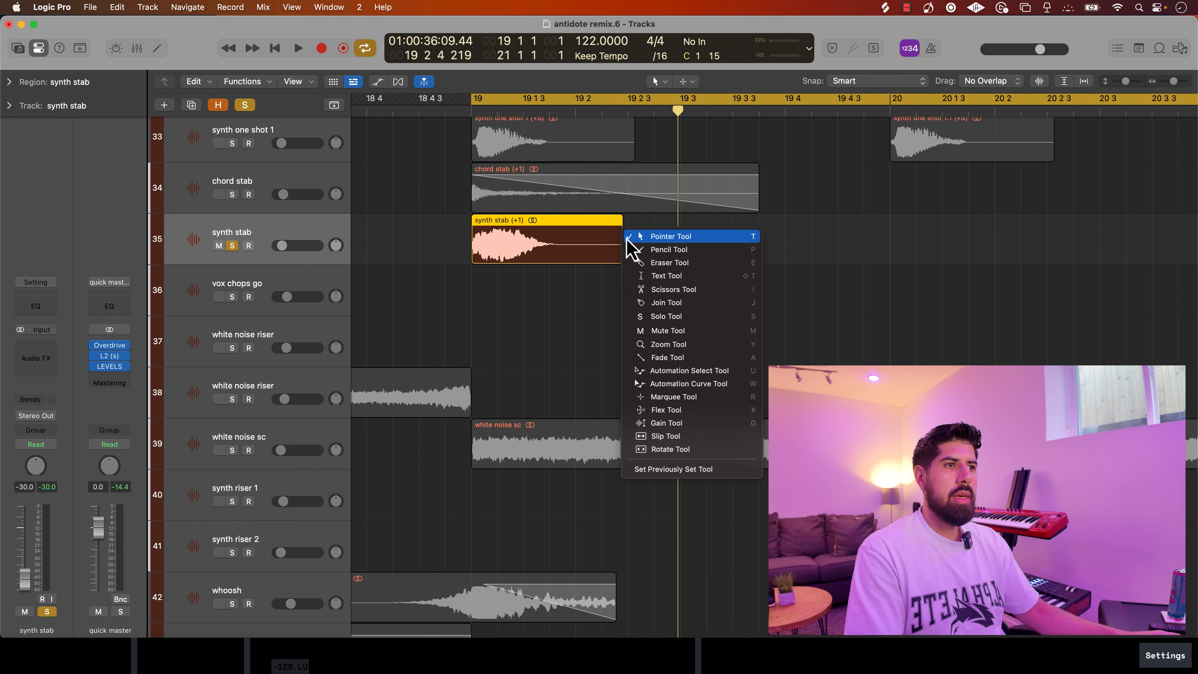
{"action": "key", "text": "a"}
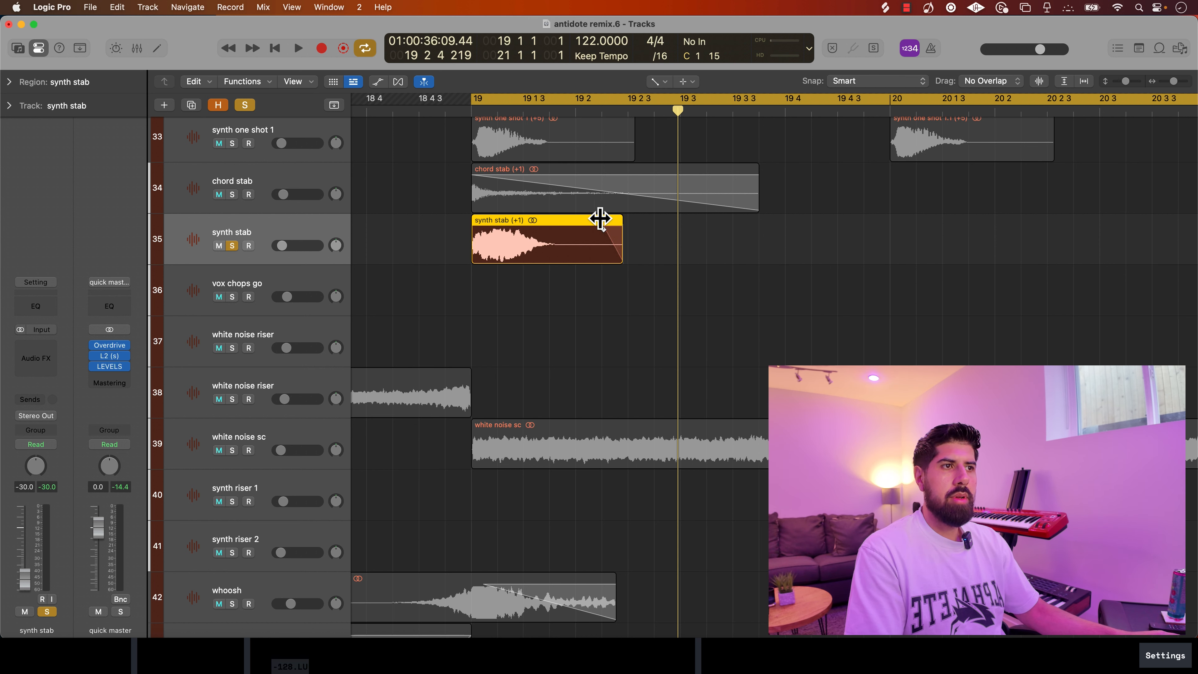
{"action": "right_click", "coordinate": [566, 227]}
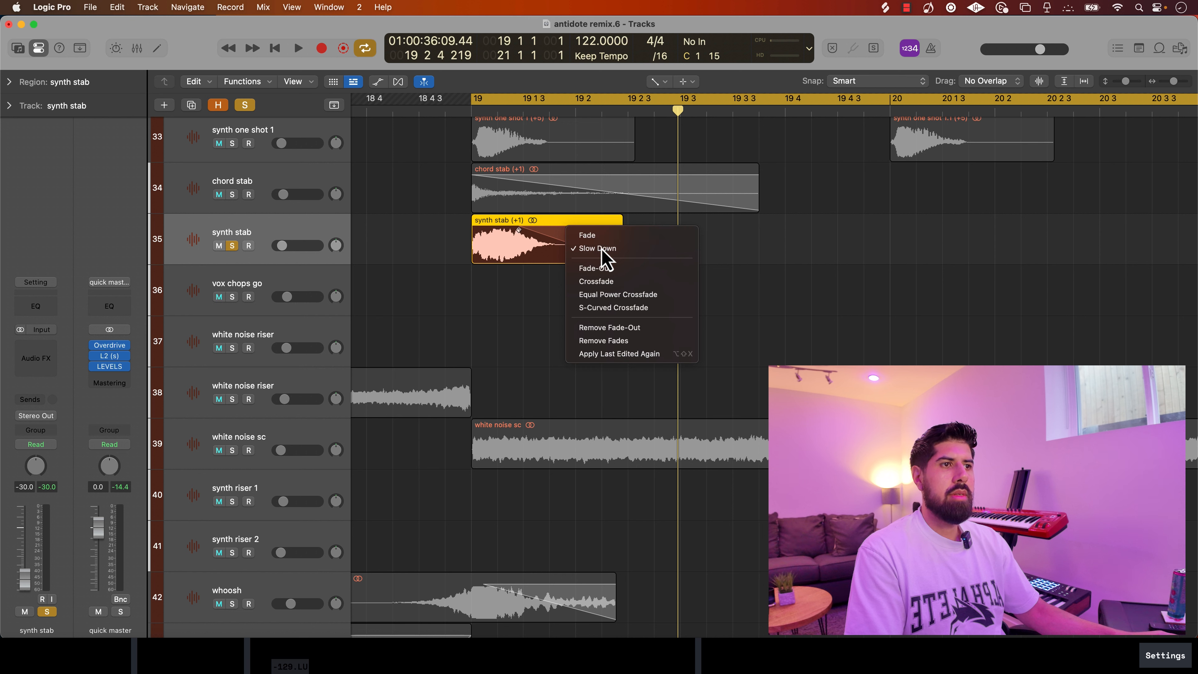
{"action": "left_click", "coordinate": [601, 250]}
{"action": "key", "text": "t"}
{"action": "key", "text": "t"}
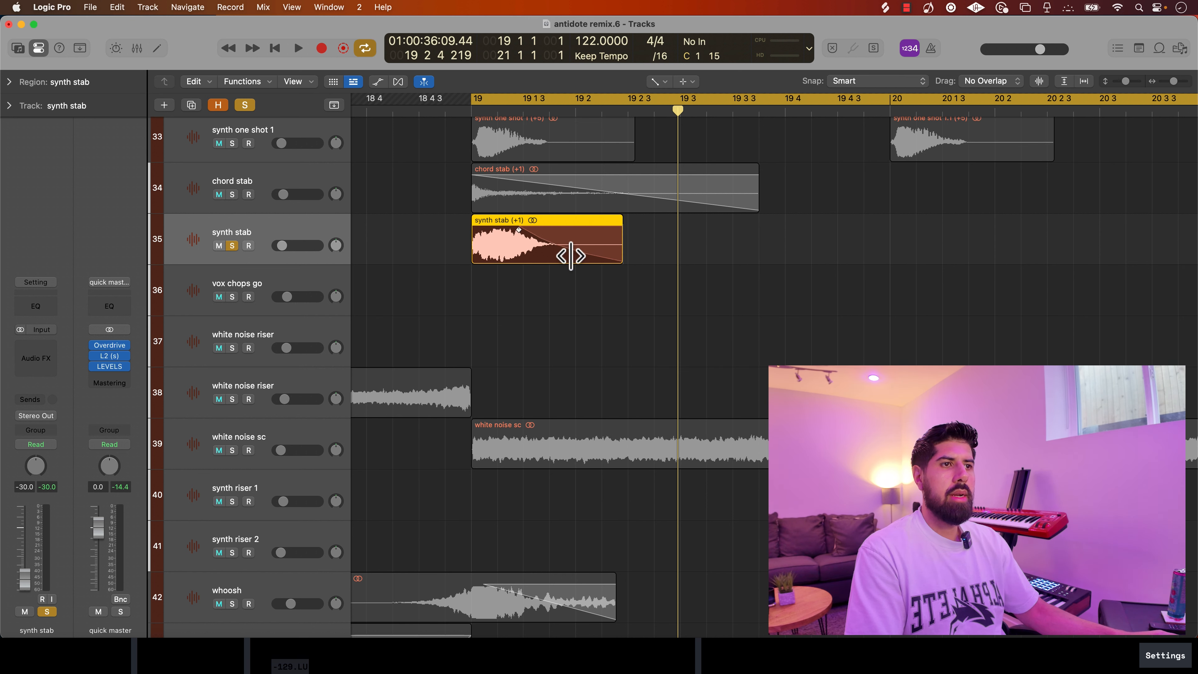
- Play the synth stab with its slow-down fade and the white noise sc track in solo
{"action": "key", "text": "space"}
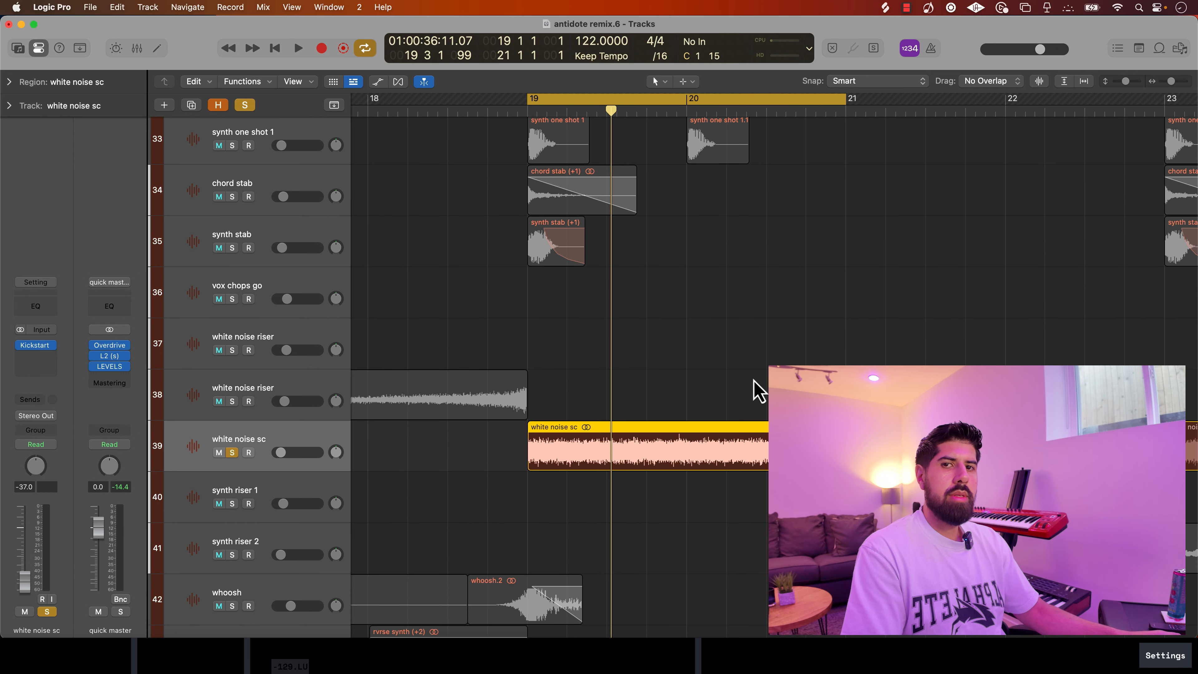
{"action": "key", "text": "space"}
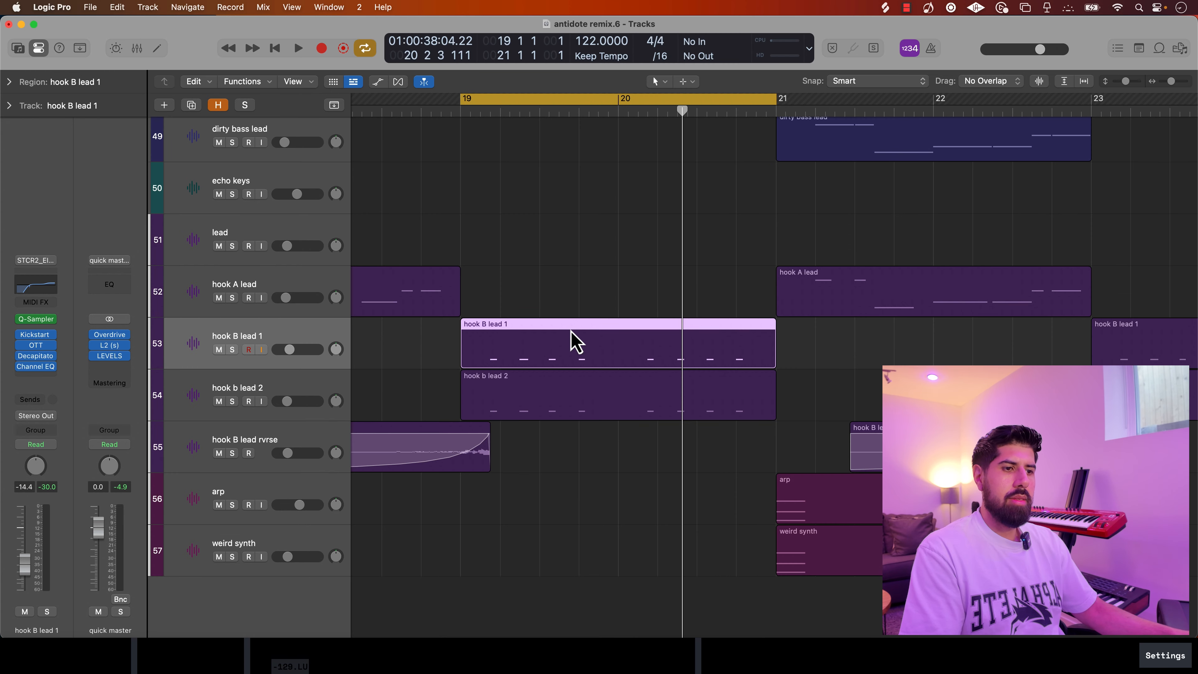
- Open the hook B lead 1 region at bar 19 in the Piano Roll, solo the track and play it
{"action": "double_click", "coordinate": [575, 341]}
{"action": "key", "text": "s"}
{"action": "key", "text": "space"}
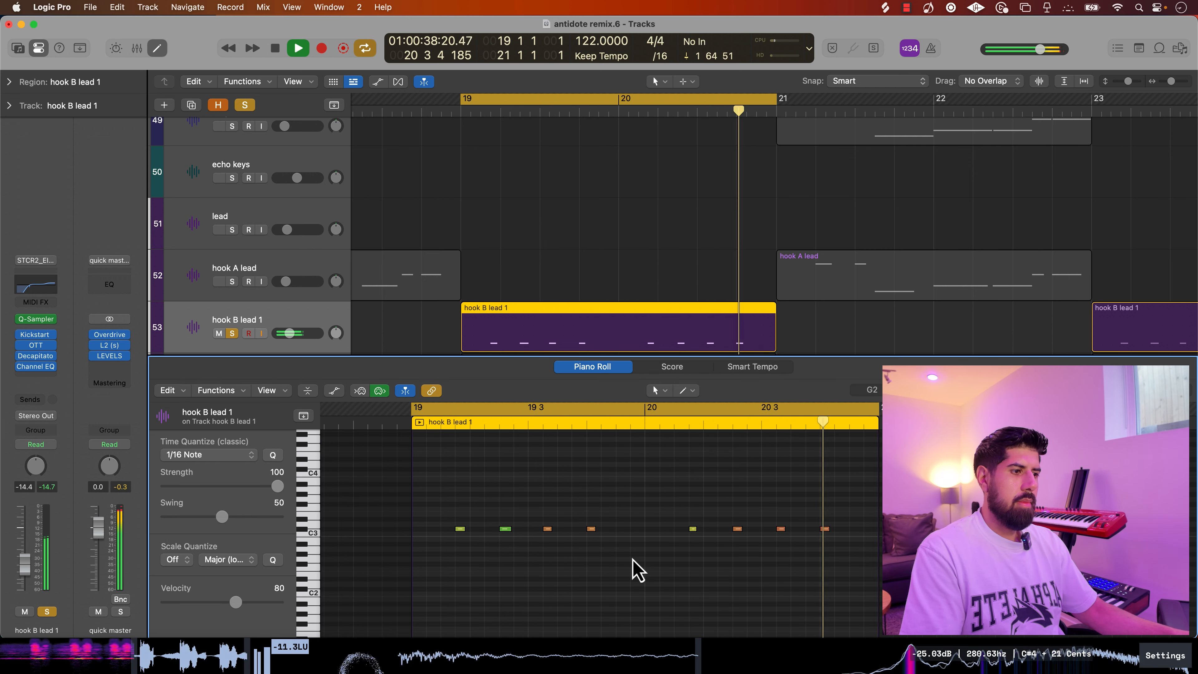
{"action": "key", "text": "space"}
- Inspect the Kickstart and OTT plug-ins on the hook B lead 1 track
{"action": "left_click", "coordinate": [38, 335]}
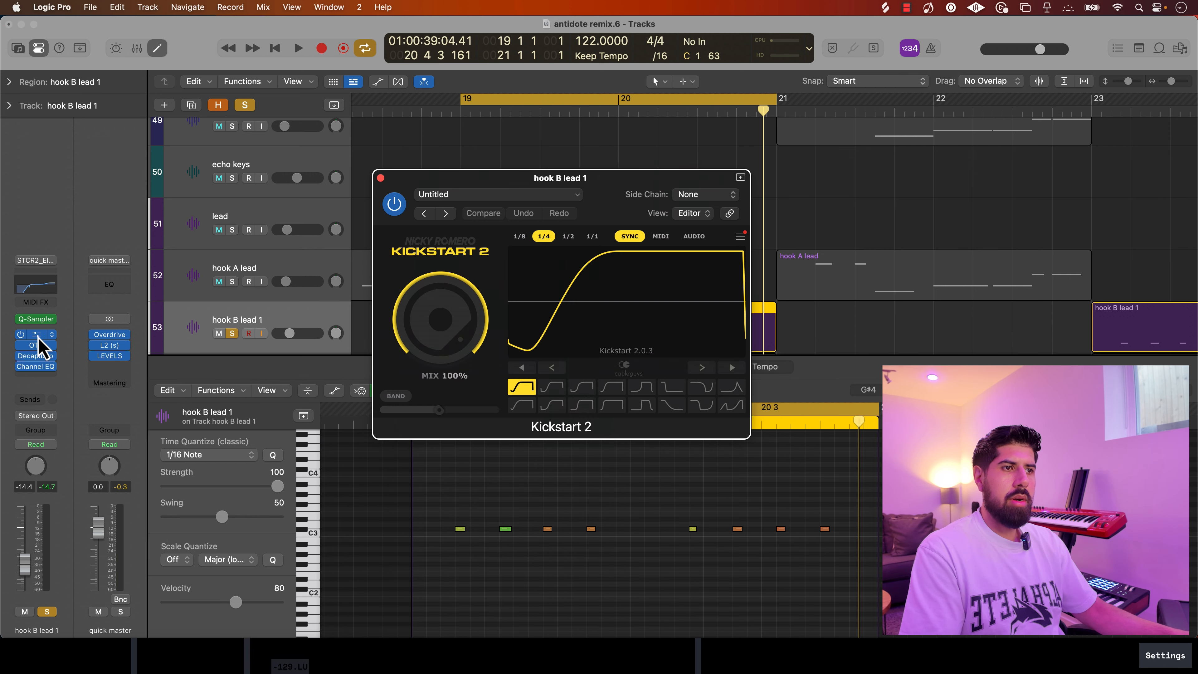
{"action": "left_click", "coordinate": [37, 345]}
{"action": "left_click", "coordinate": [392, 77]}
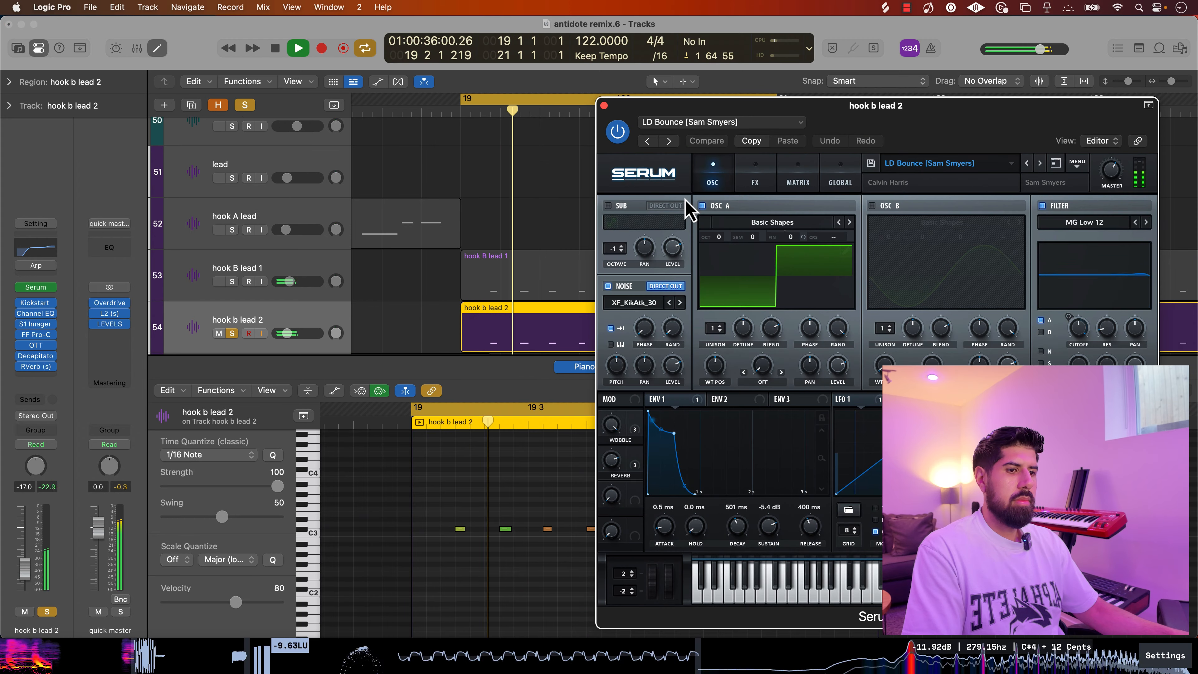
- Close the Serum window of hook b lead 2 and open the track's Kickstart plug-in
{"action": "key", "text": "super+w"}
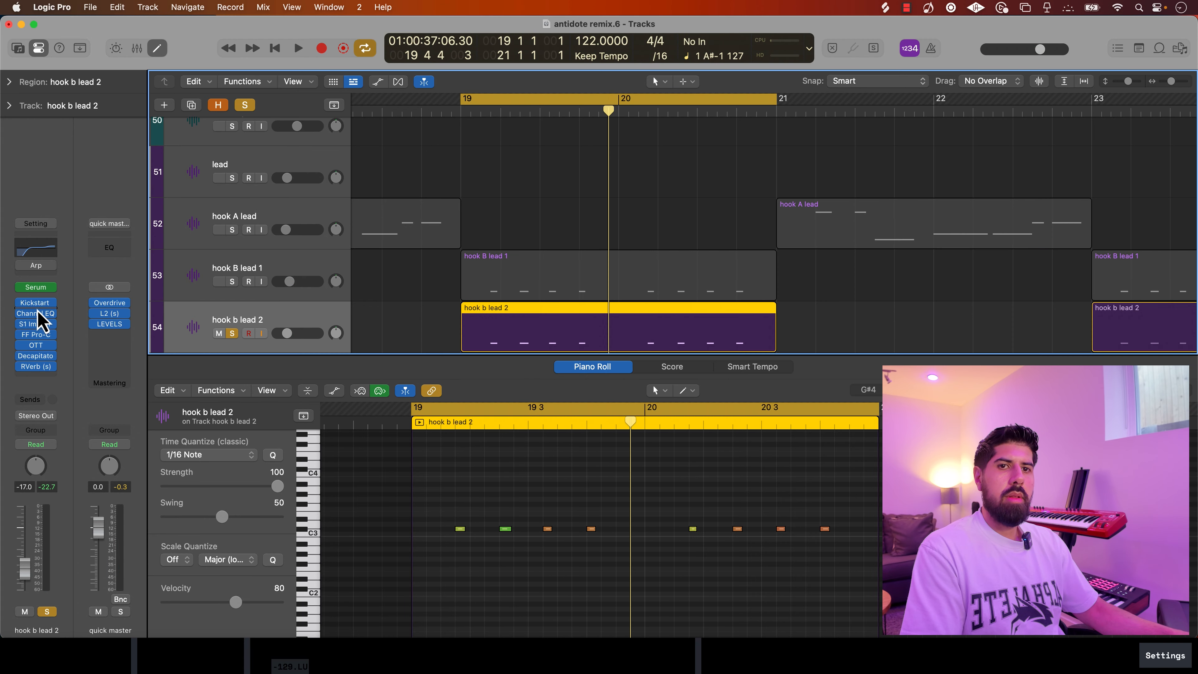
{"action": "left_click", "coordinate": [36, 305]}
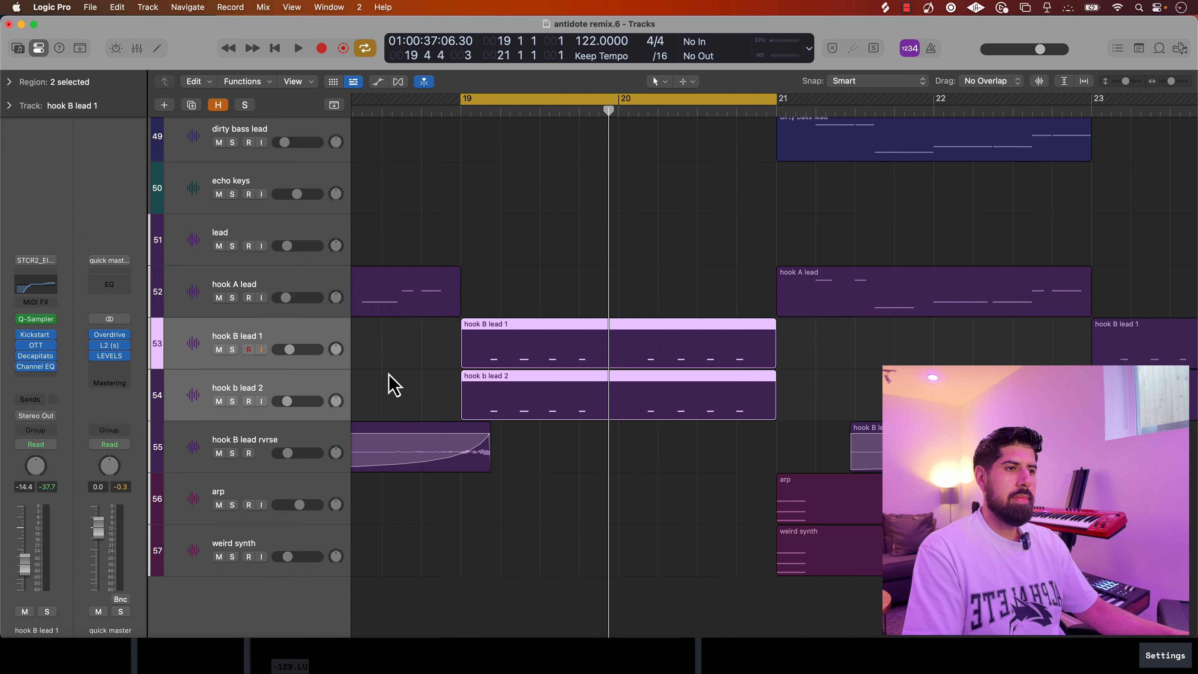
- Play the hook B lead 1 and hook b lead 2 regions together in solo from bar 19
{"action": "key", "text": "ctrl+s"}
{"action": "key", "text": "space"}
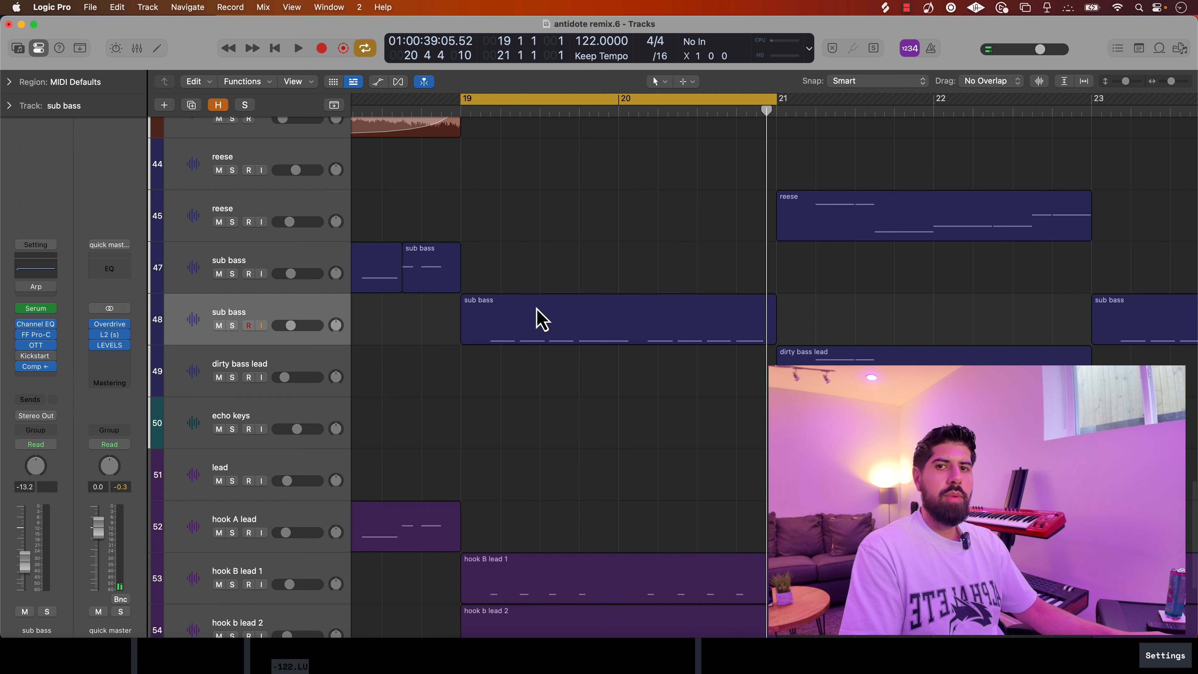
- Play the sub bass region at bar 19 in solo with its Compressor shown, and inspect the vocals track's Channel EQ
{"action": "left_click", "coordinate": [541, 320]}
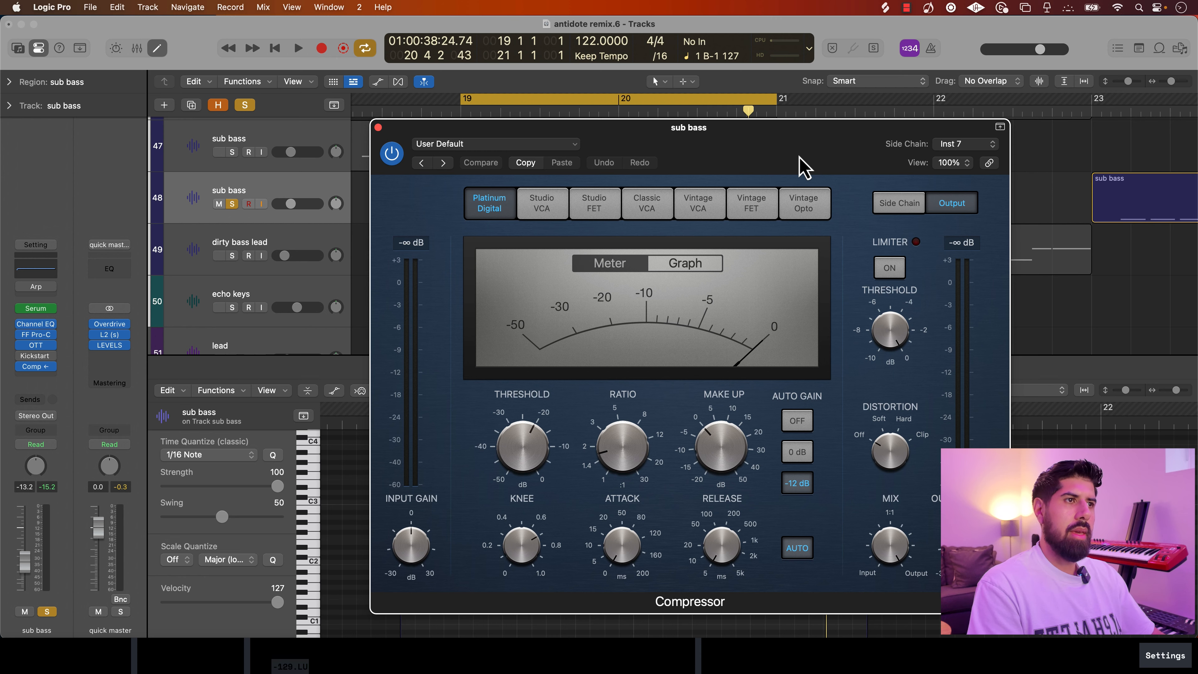
{"action": "key", "text": "space"}
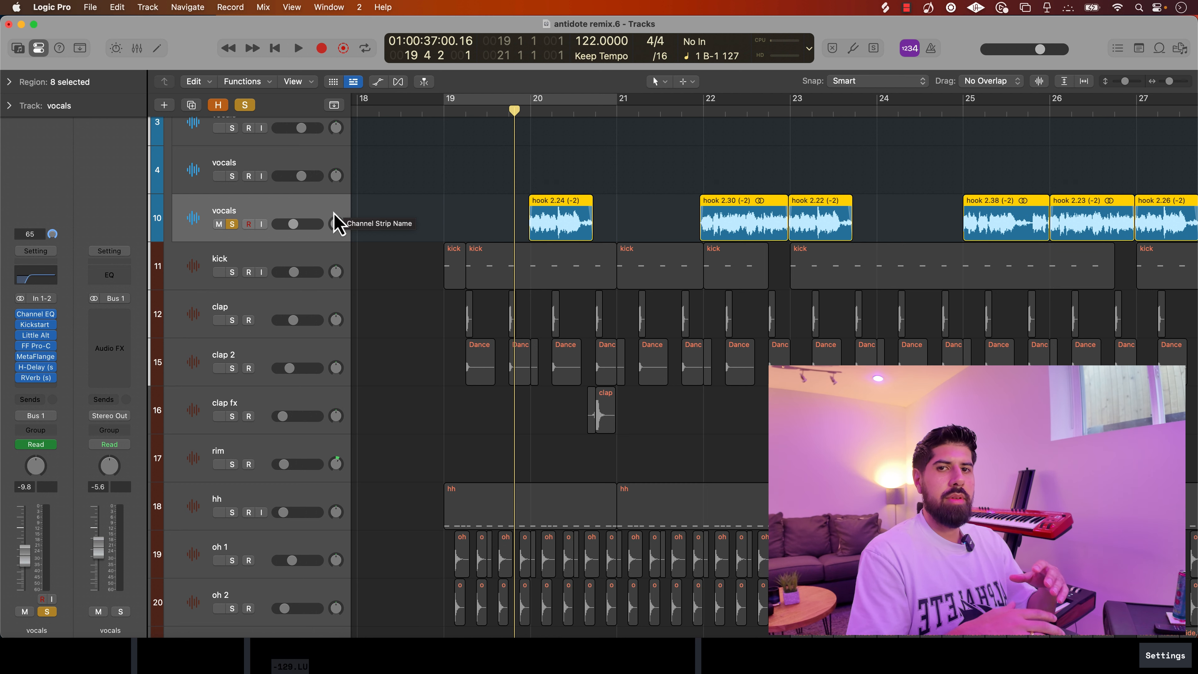
{"action": "left_click", "coordinate": [35, 314]}
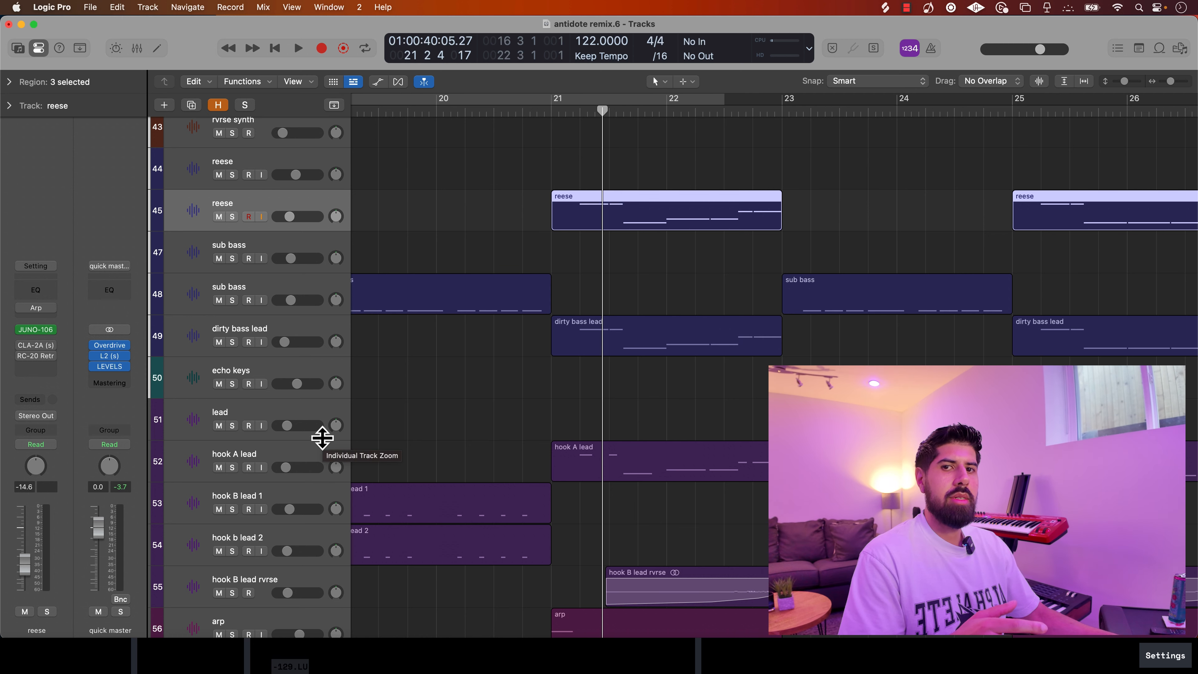
- Play the reese, dirty bass lead and hook A lead layers from bar 21, and the ride from bar 23 in solo
{"action": "key", "text": "space"}
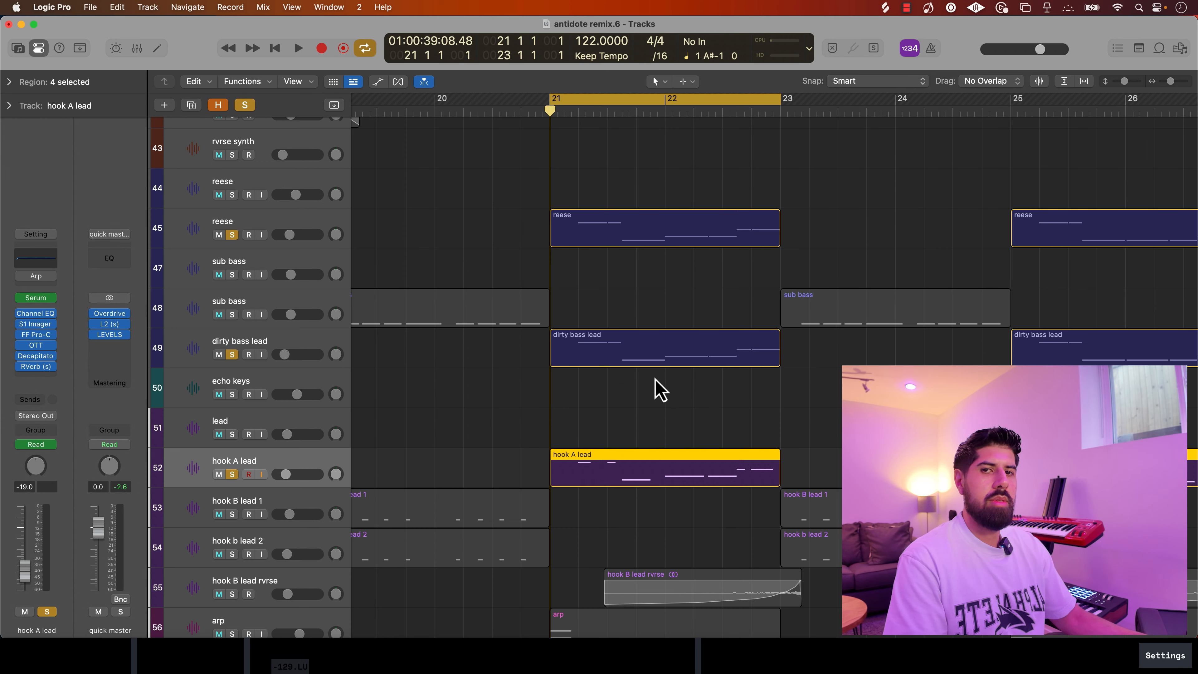
{"action": "key", "text": "space"}
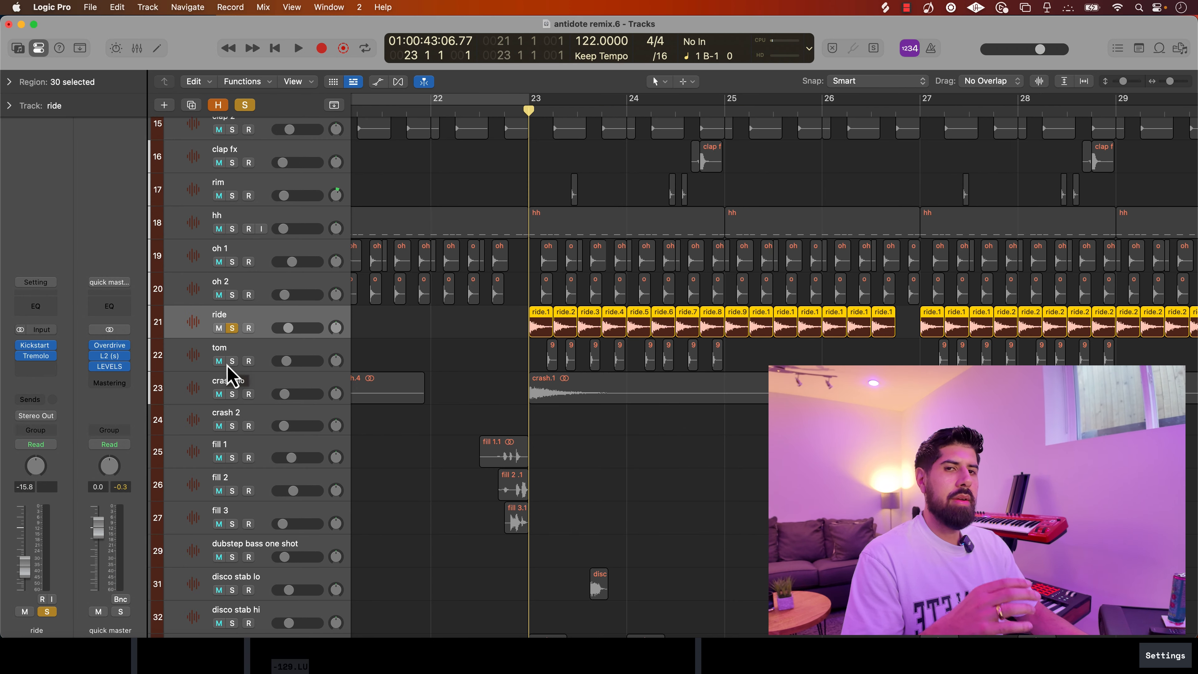
{"action": "key", "text": "space"}
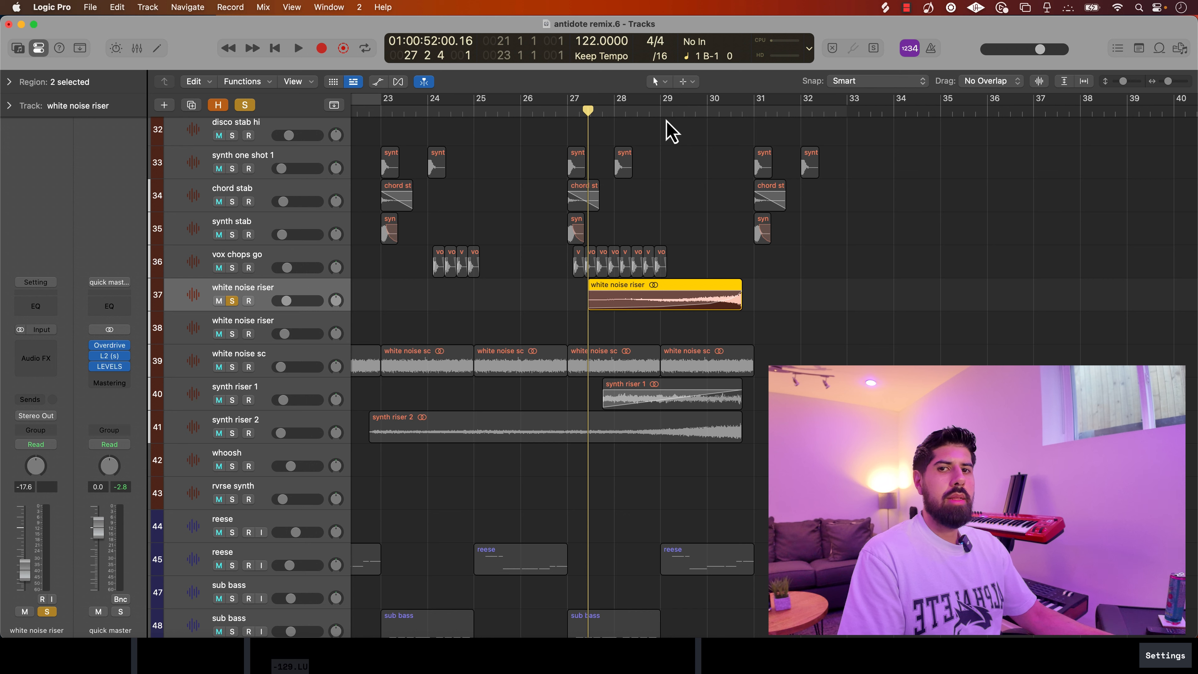
- Play the last part of the white noise riser in solo, followed by synth riser 1
{"action": "double_click", "coordinate": [696, 112]}
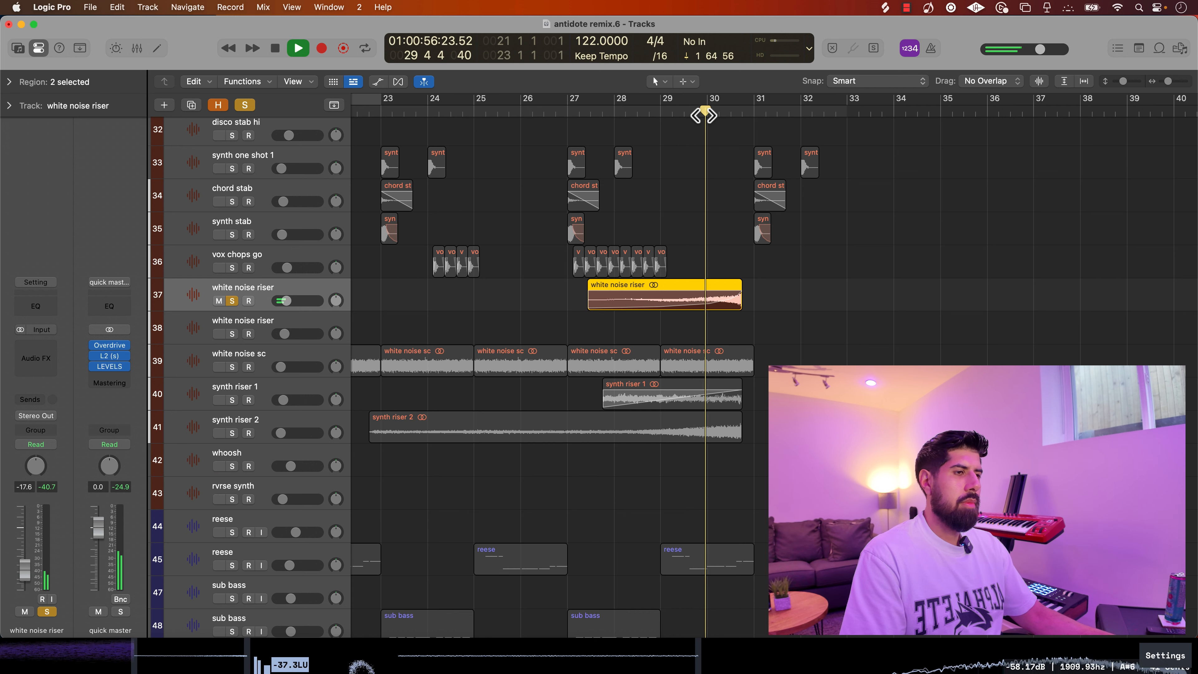
{"action": "key", "text": "Down"}
{"action": "key", "text": "Down"}
{"action": "key", "text": "Down"}
{"action": "key", "text": "space"}
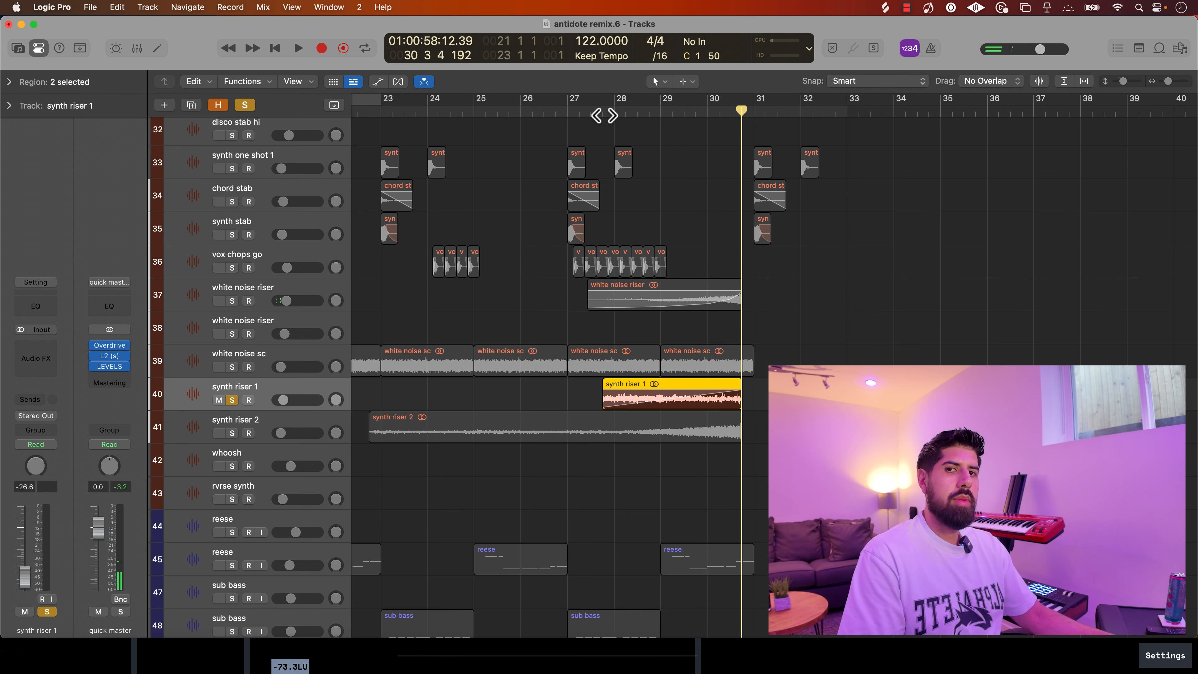
{"action": "key", "text": "space"}
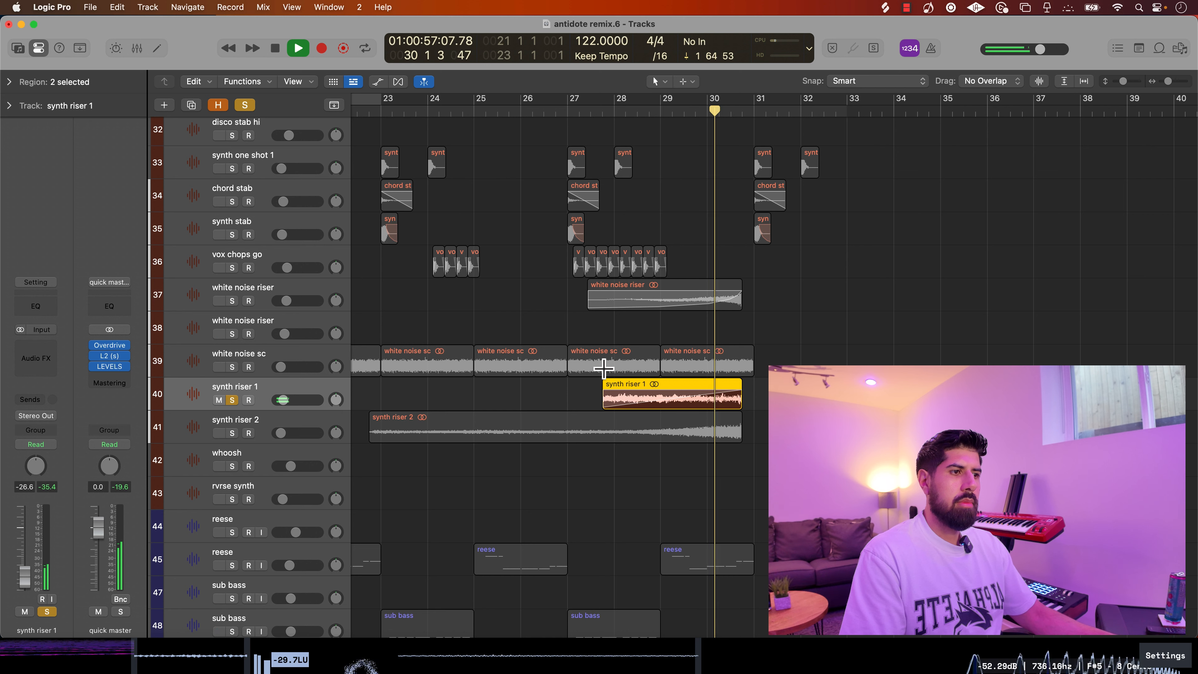
- Stop synth riser 1 and play synth riser 2 in solo
{"action": "key", "text": "space"}
{"action": "key", "text": "Down"}
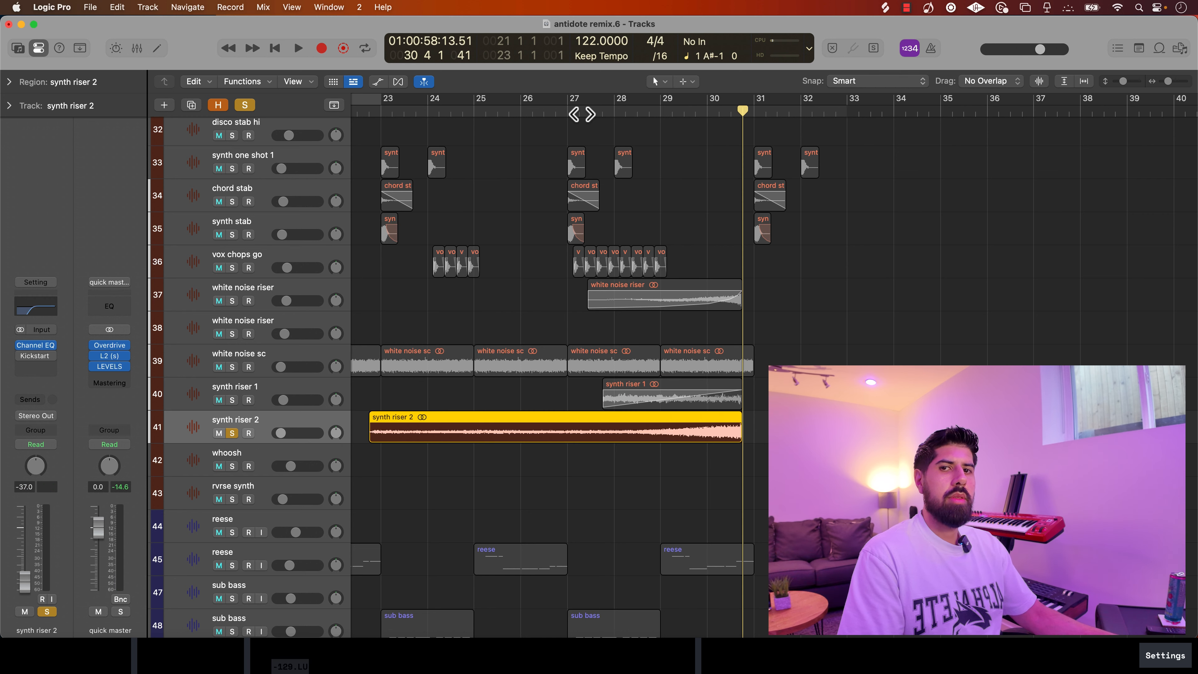
{"action": "key", "text": "space"}
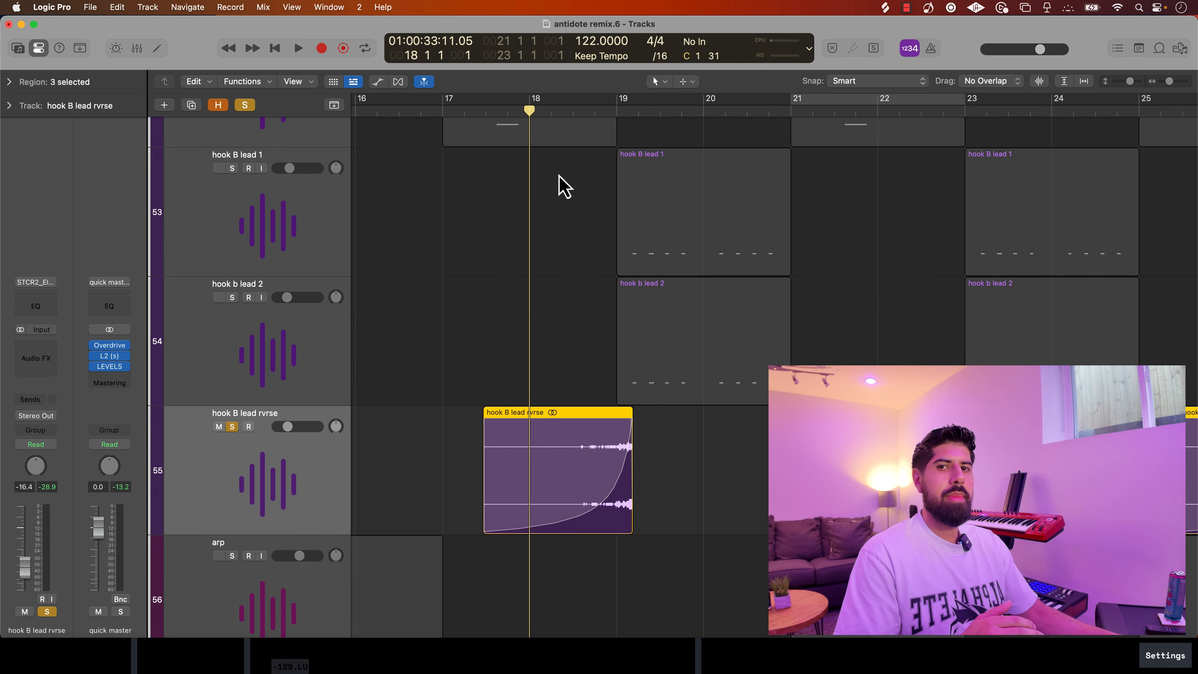
- Play the hook B lead rvrse region in solo together with hook B lead 1 and hook b lead 2
{"action": "key", "text": "s"}
{"action": "key", "text": "space"}
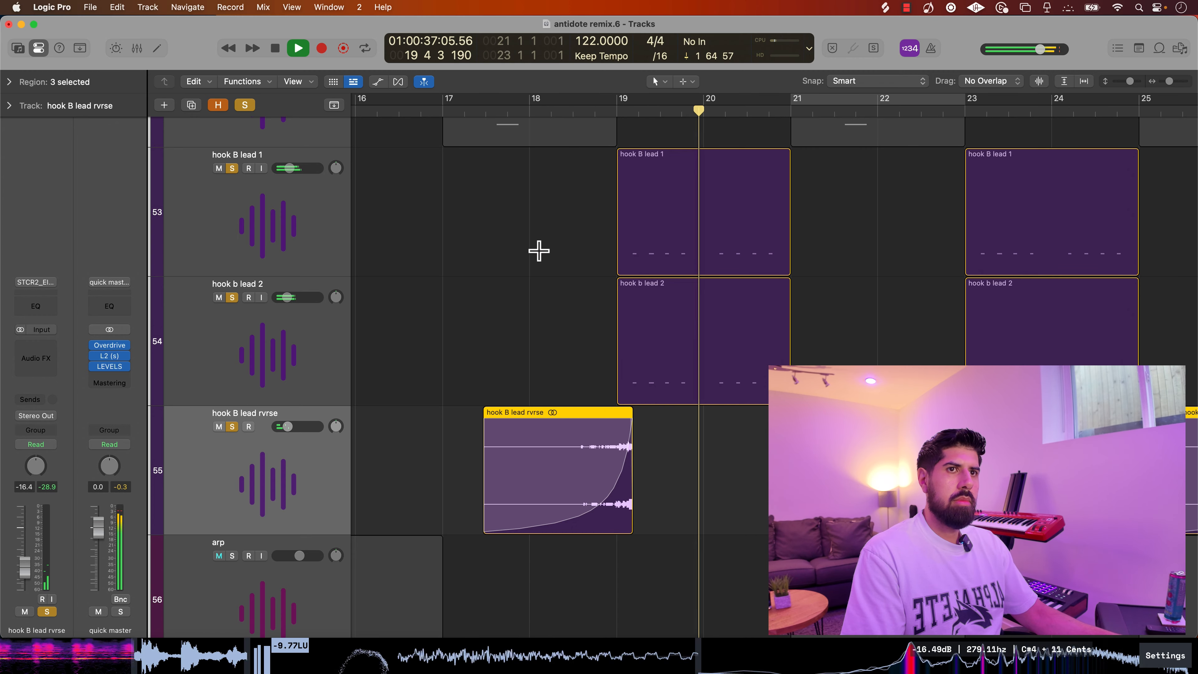
{"action": "key", "text": "space"}
- Turn off solo mode and inspect the first note of the bar 19 hook B lead 1 region in the Piano Roll
{"action": "left_click", "coordinate": [245, 105]}
{"action": "key", "text": "e"}
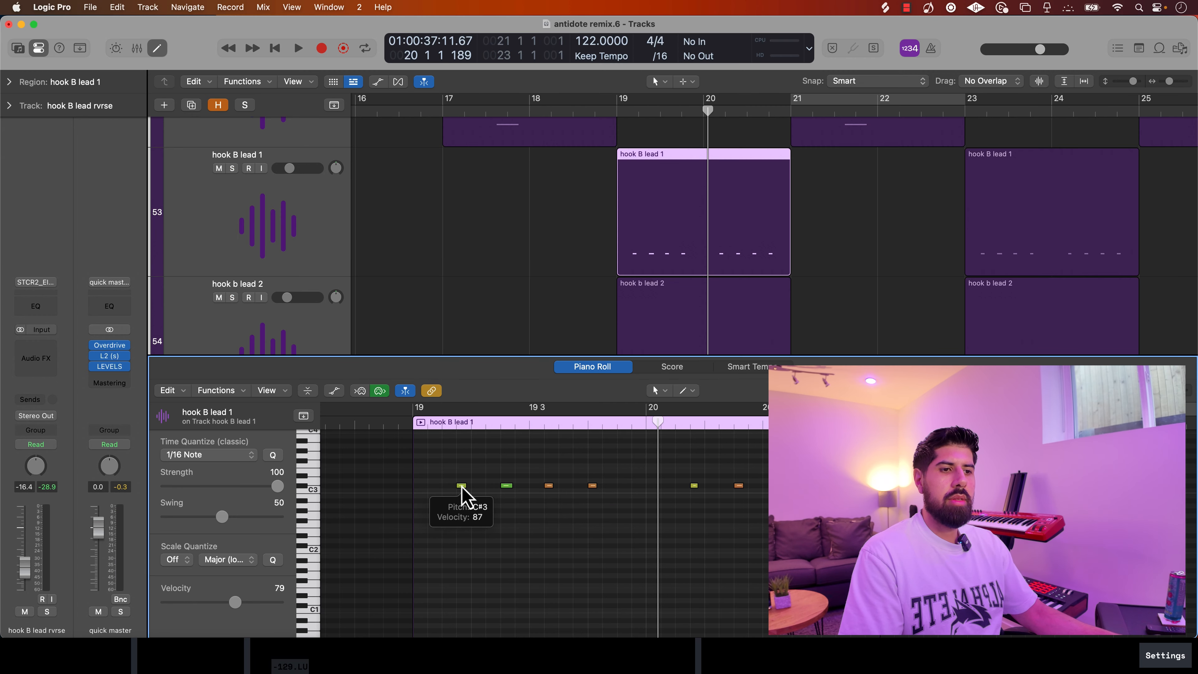
{"action": "left_click", "coordinate": [462, 486]}
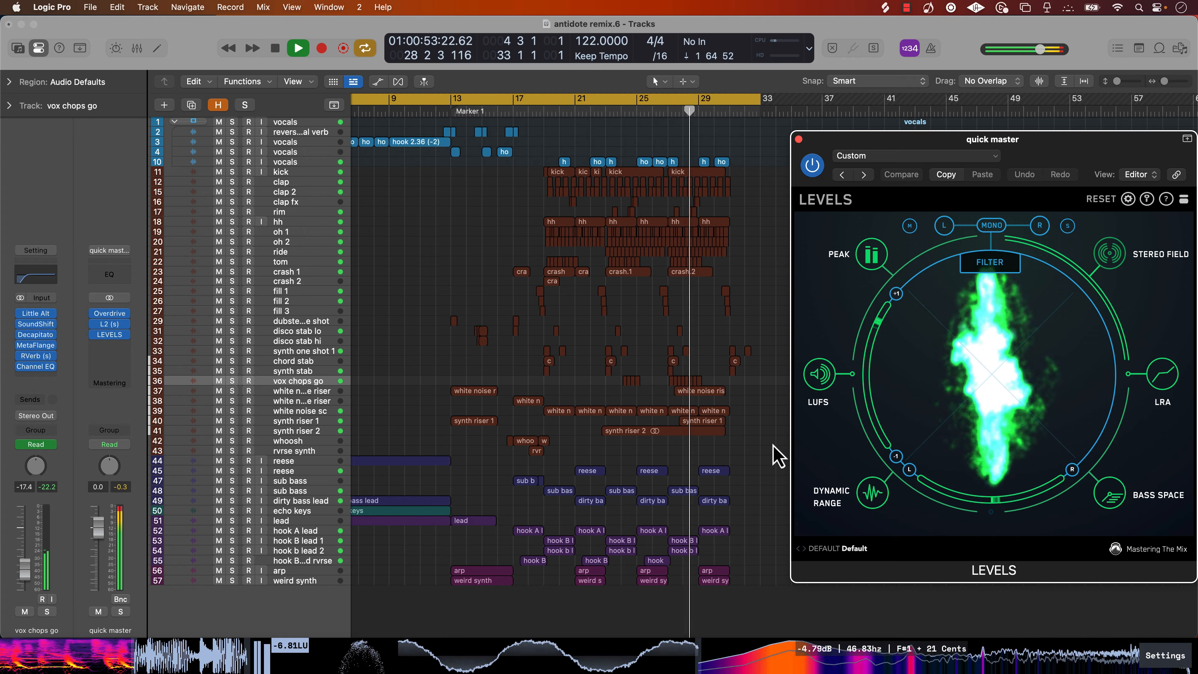
- Turn off cycle mode while the full arrangement plays
{"action": "key", "text": "c"}
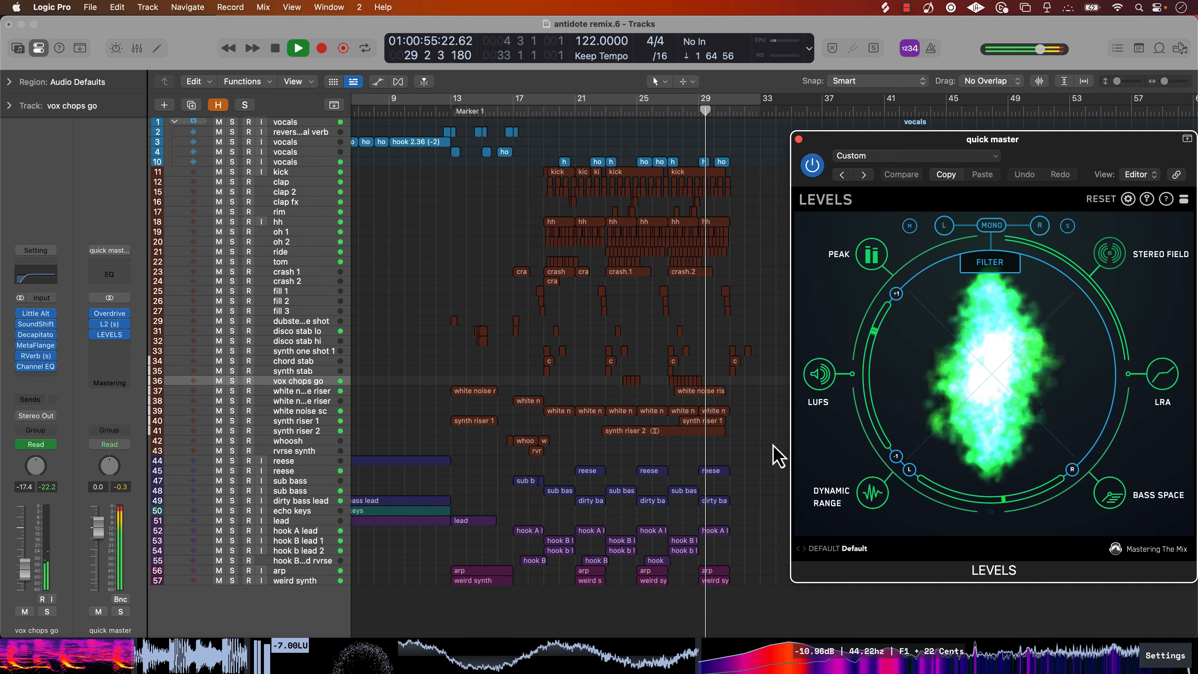